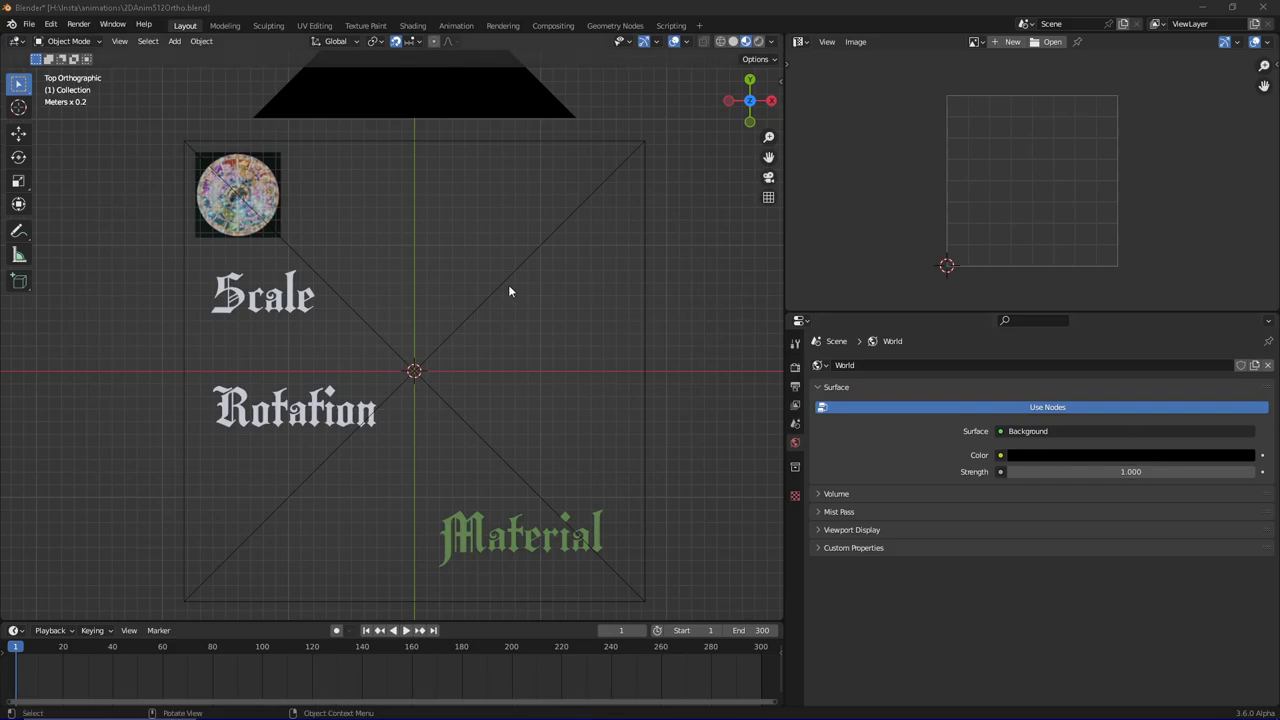
Step: Add a plane and scale it up by 5.3
left_click(172, 42)
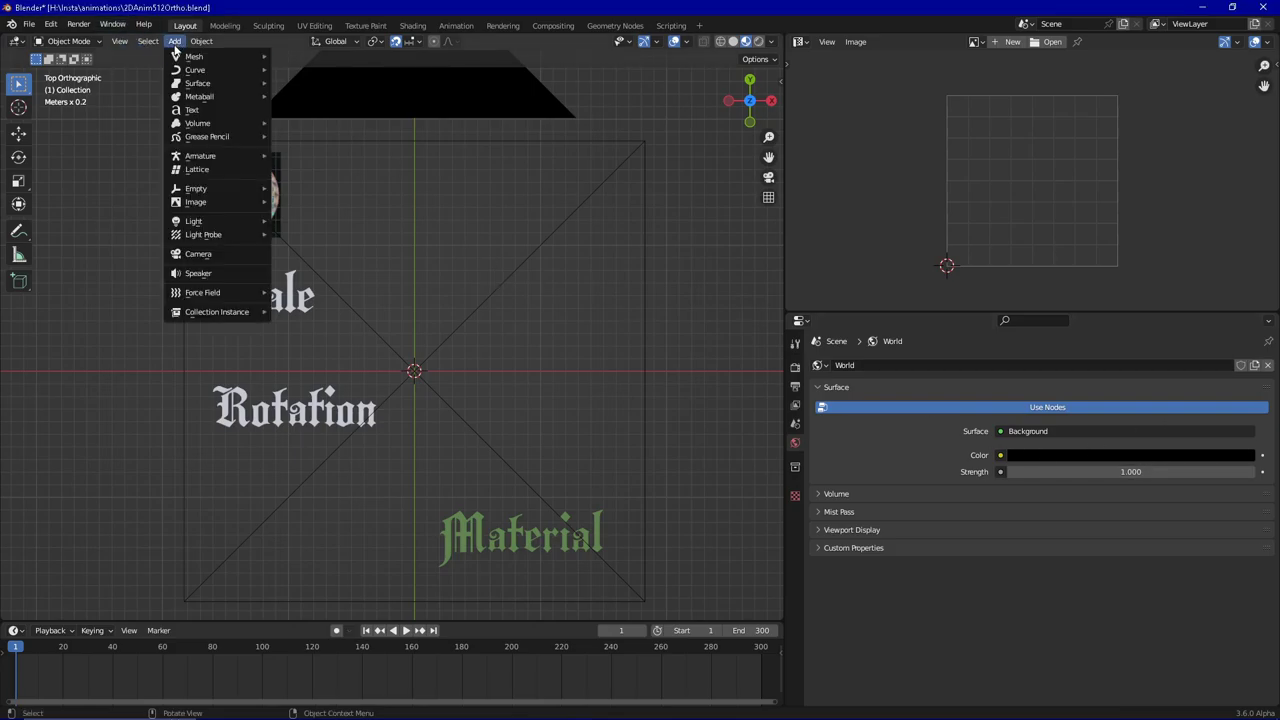
mouse_move(193, 58)
left_click(300, 57)
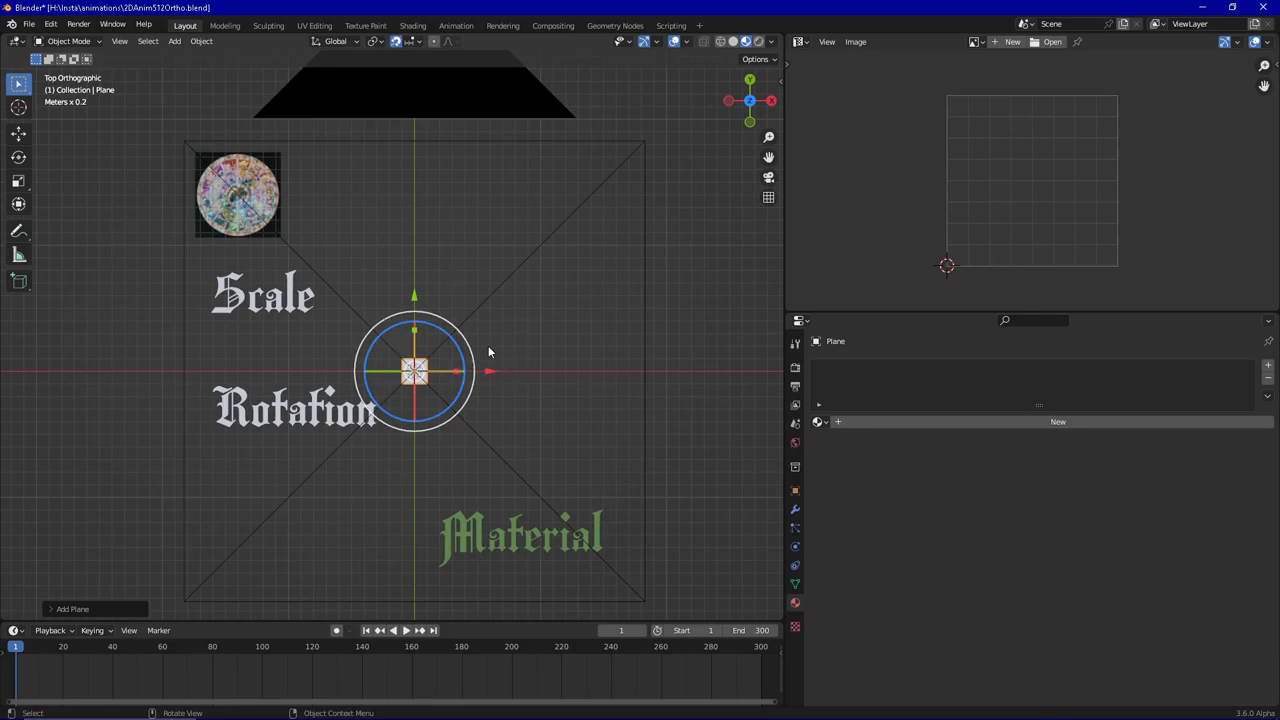
key("s")
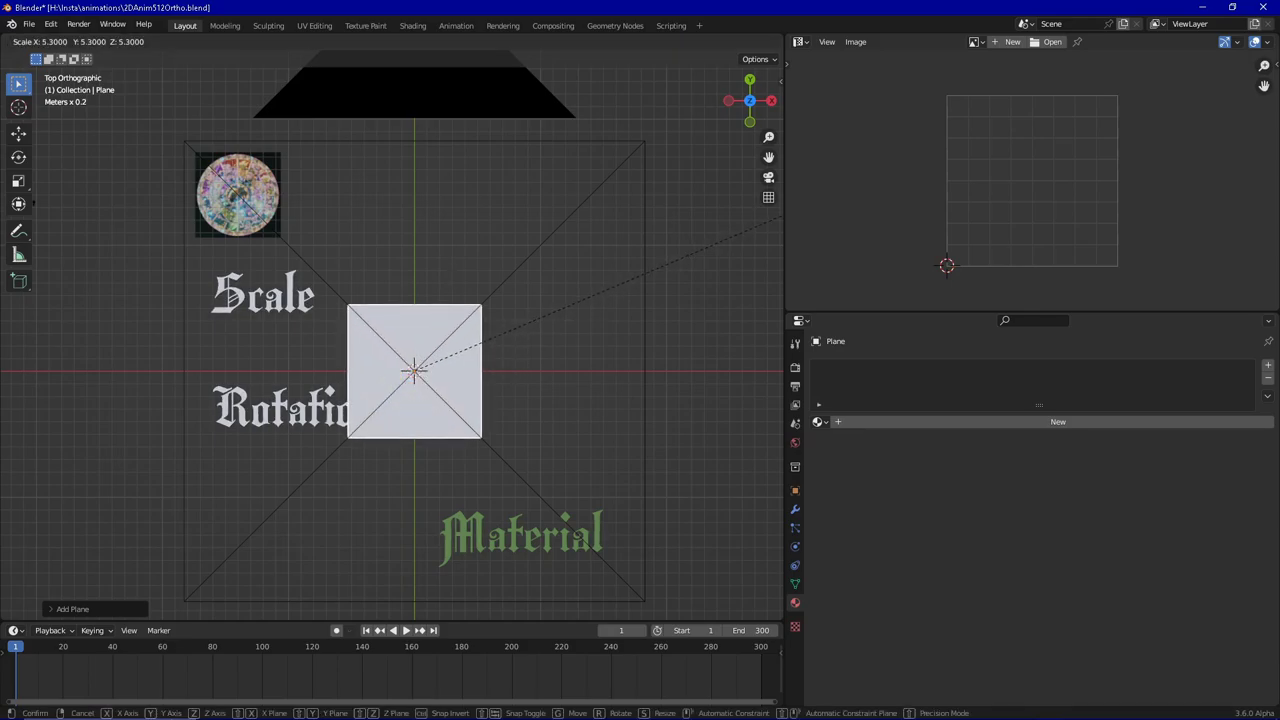
key("Return")
left_click(18, 204)
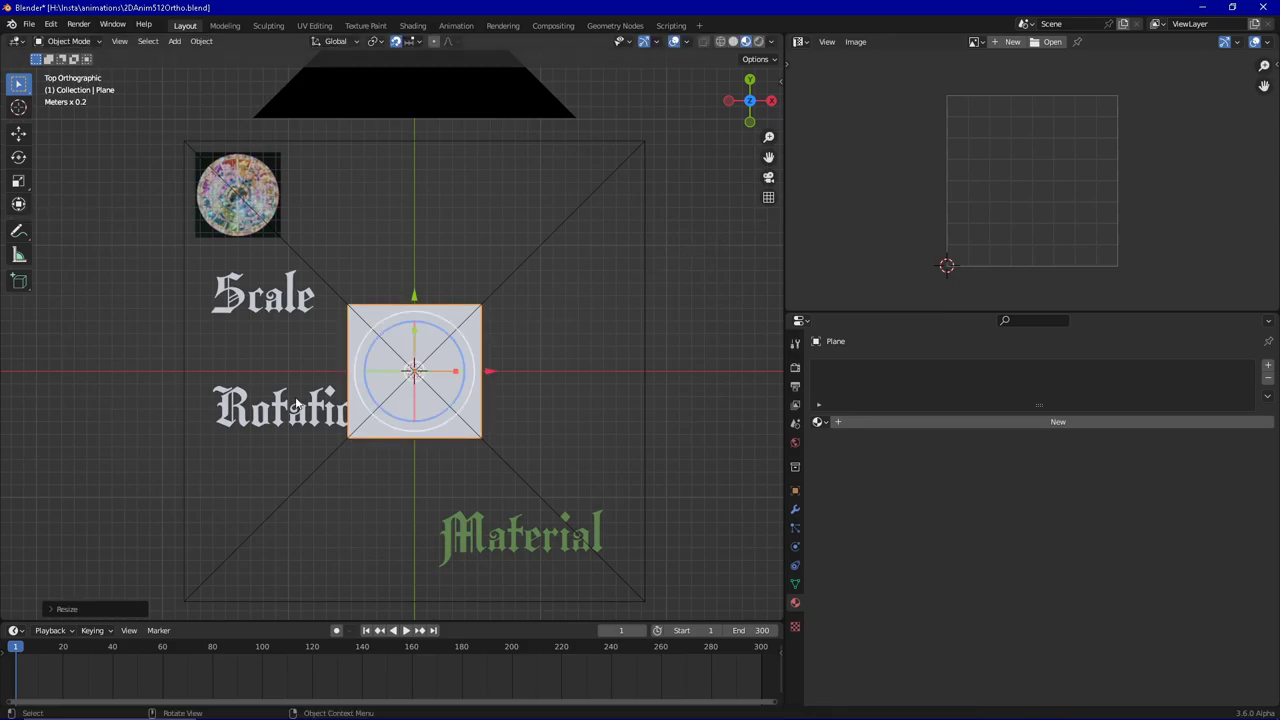
Step: Move the plane right and up, then centre it in the view
left_click_drag(495, 378, 622, 378)
left_click_drag(541, 294, 551, 167)
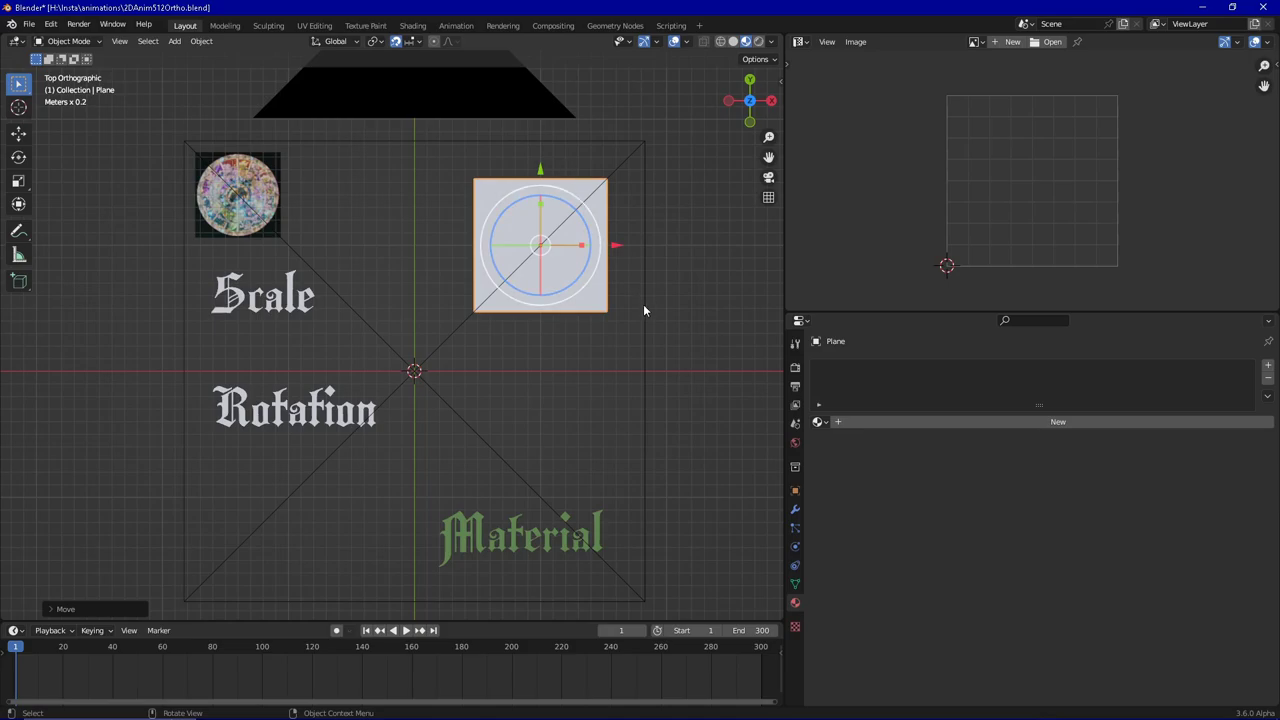
scroll(615, 330, "up", 5)
middle_click_drag(548, 297, 242, 465, "shift")
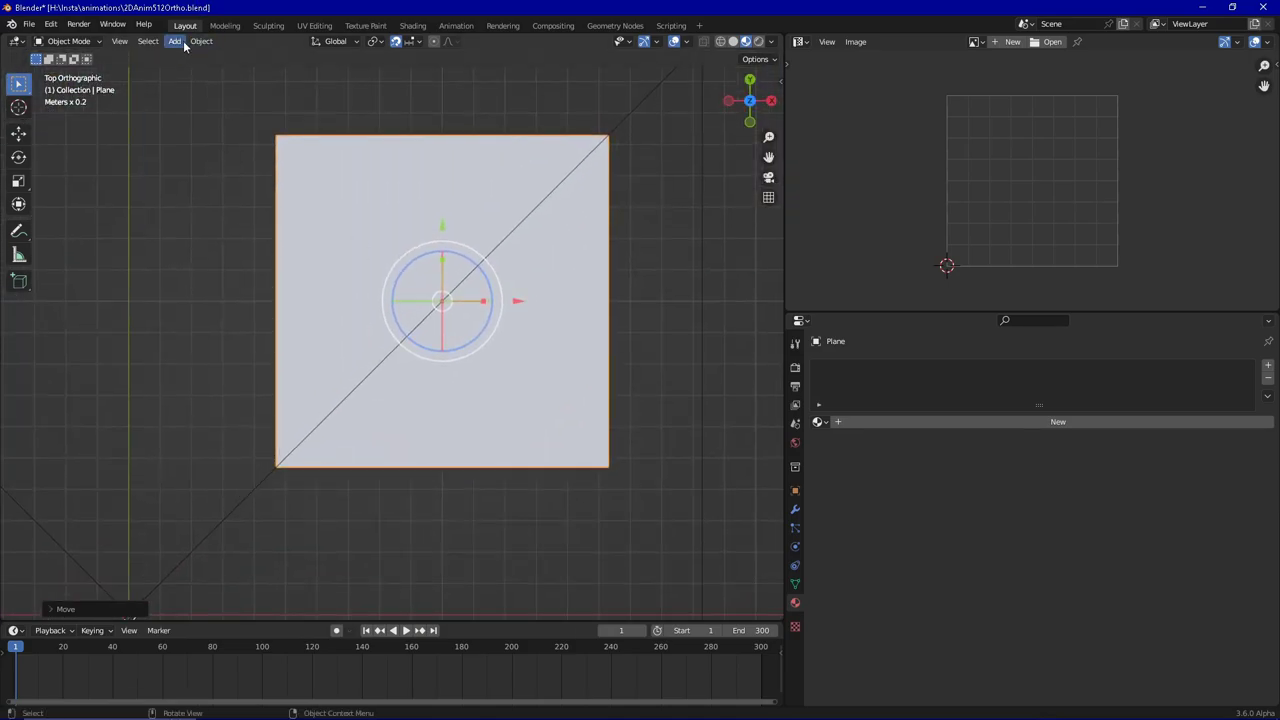
Step: In Edit Mode, project the plane's UVs from view (bounds), then return to Object Mode
left_click(68, 41)
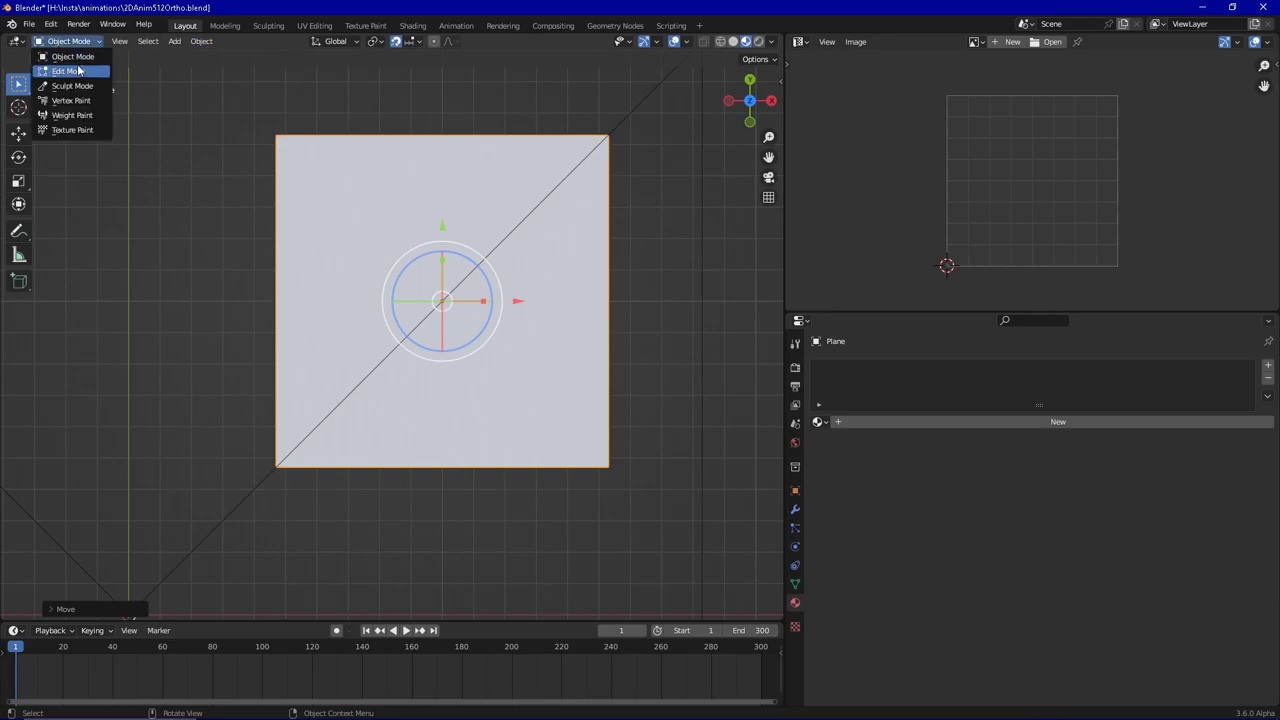
left_click(78, 71)
left_click(349, 42)
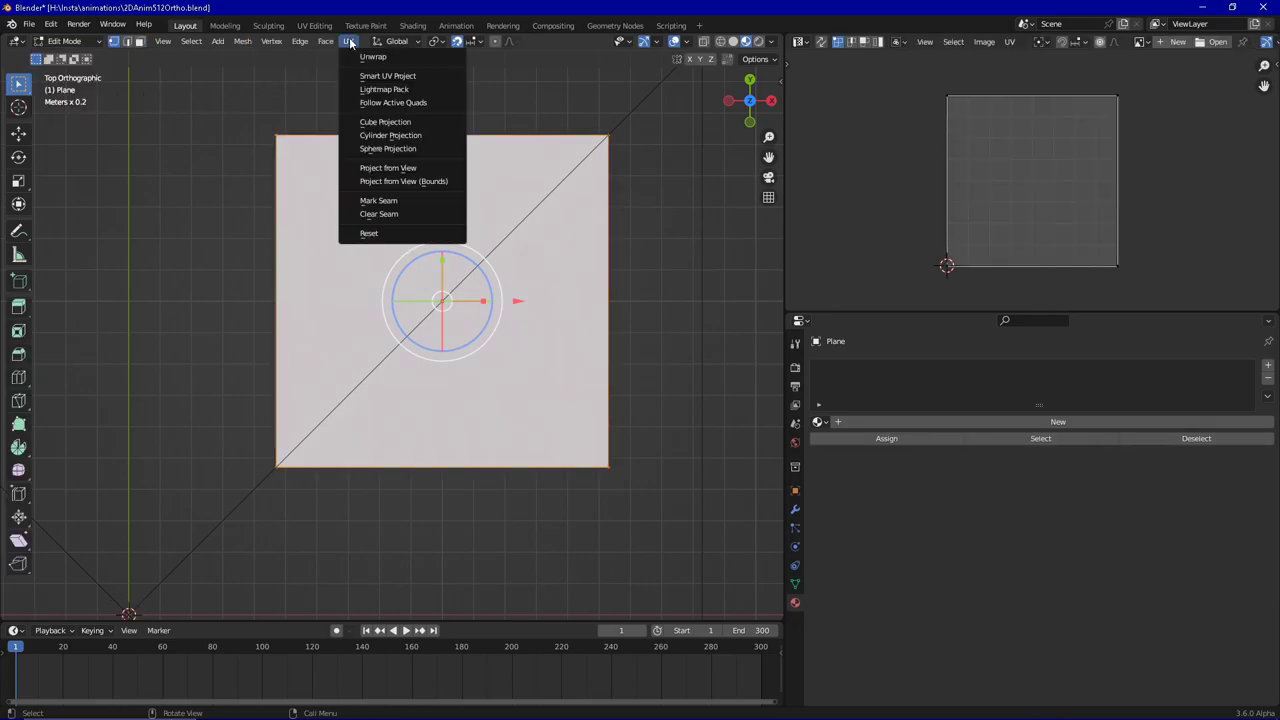
left_click(372, 181)
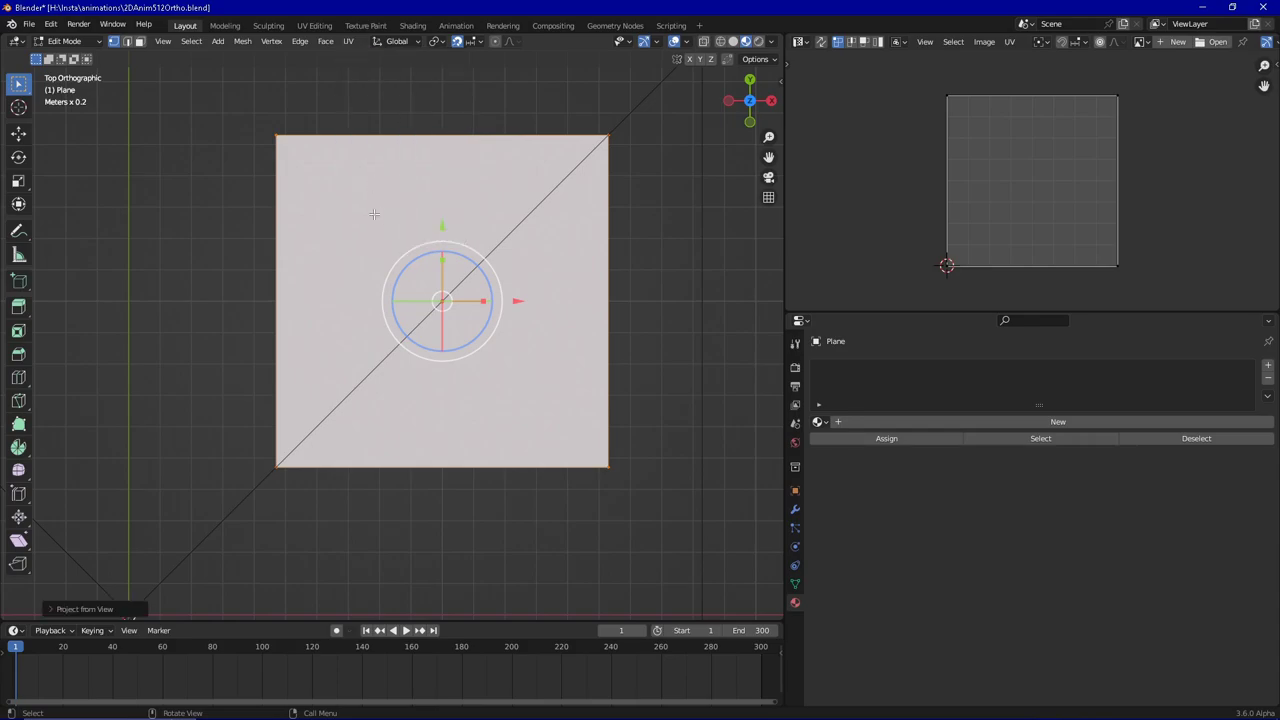
left_click(65, 41)
left_click(76, 57)
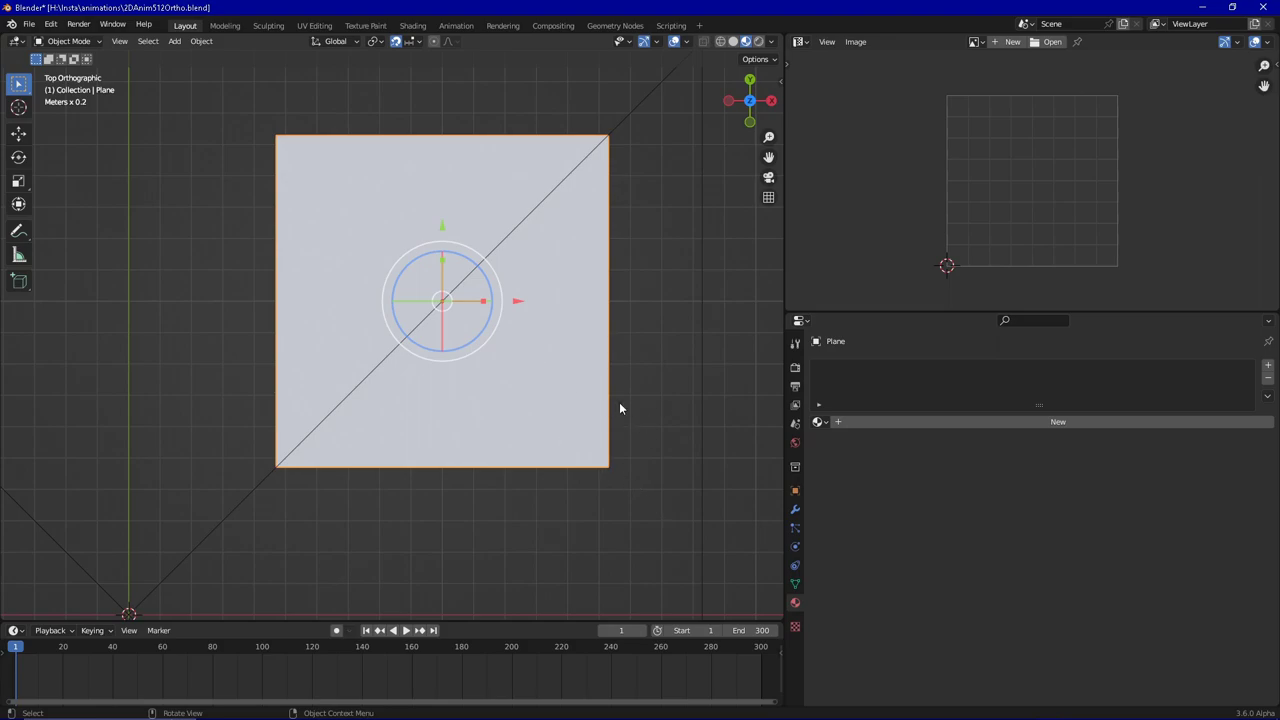
Step: Turn the top-right area into a Shader Editor and enlarge it downward
left_click(800, 42)
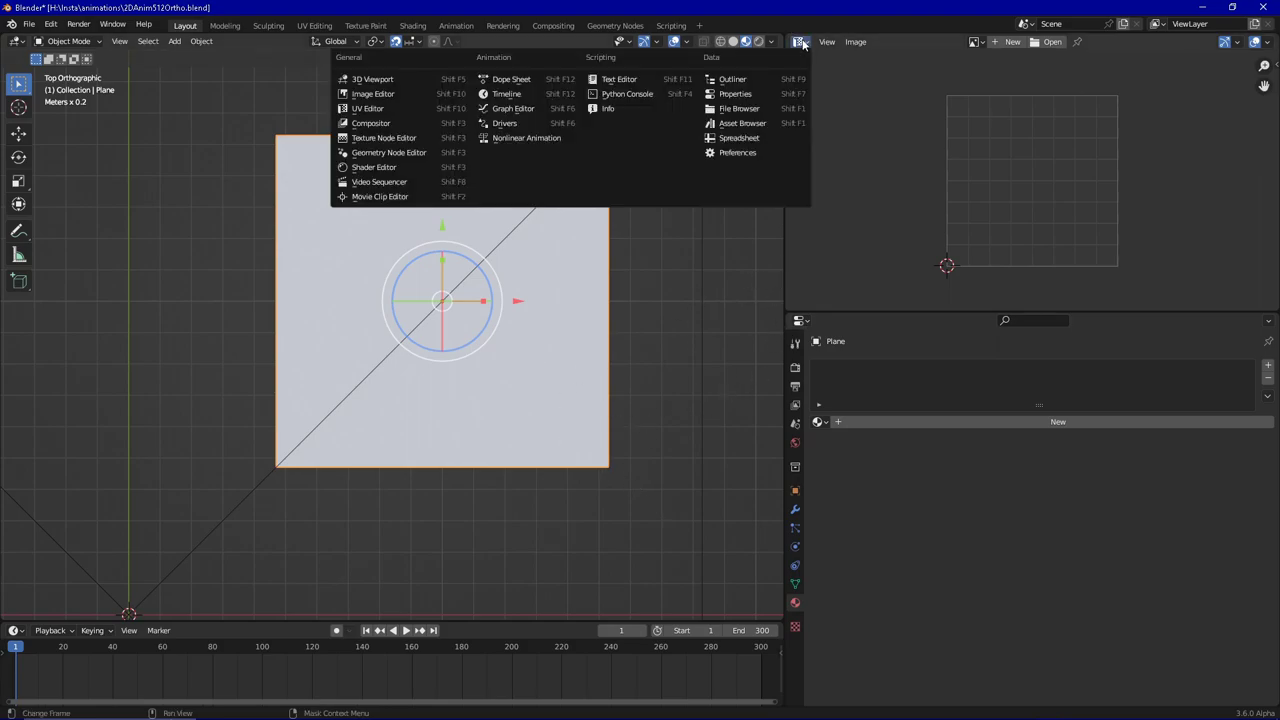
left_click(400, 167)
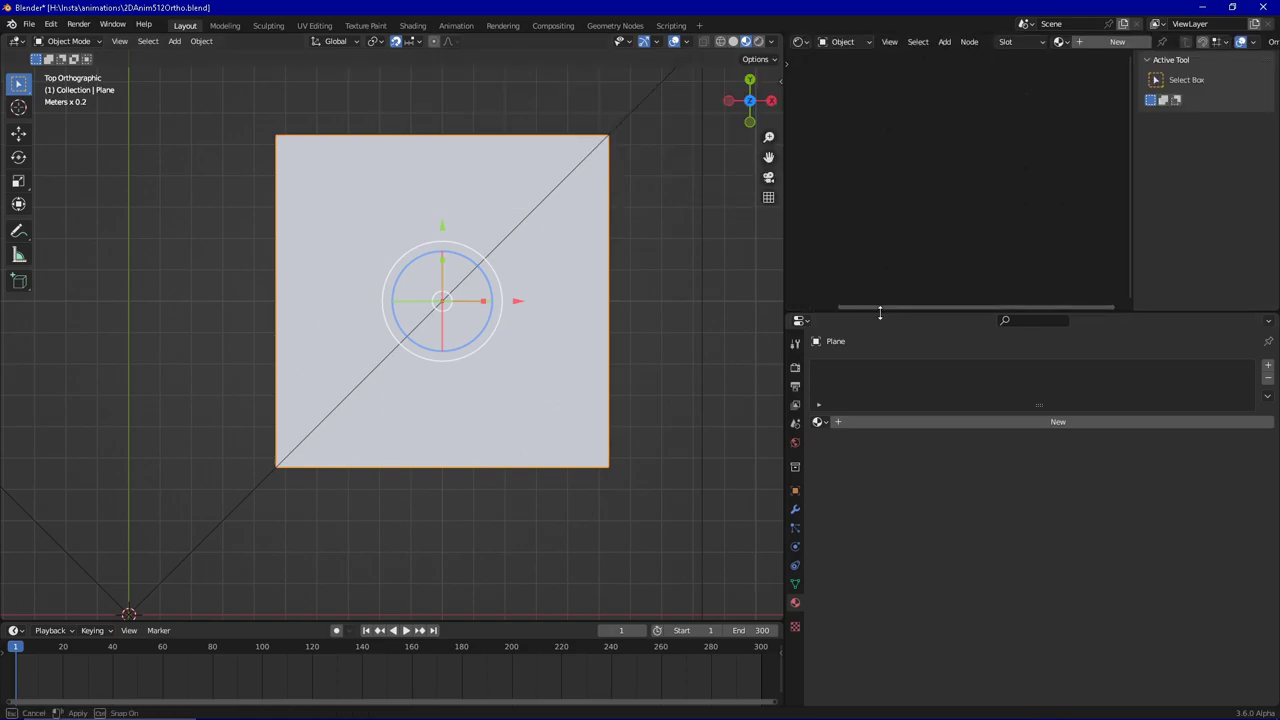
left_click_drag(879, 310, 878, 512)
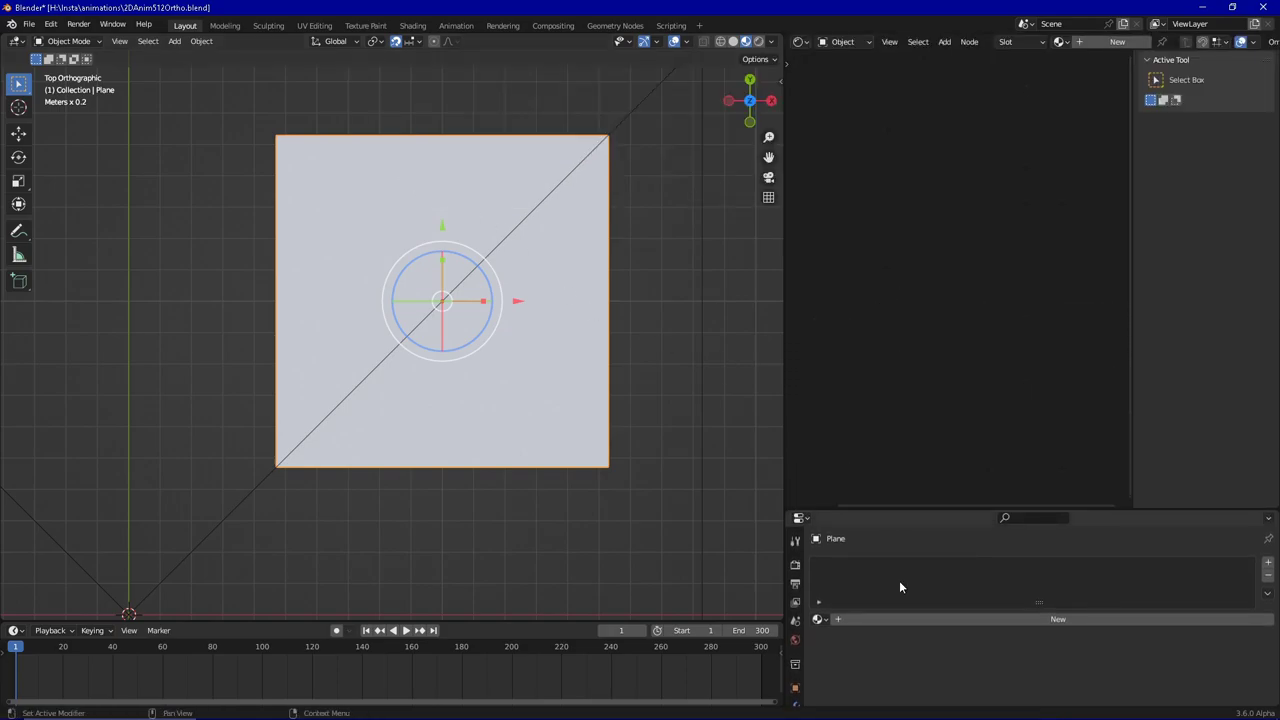
Step: Create the new material Material.003 and select its Principled BSDF node
left_click(1037, 621)
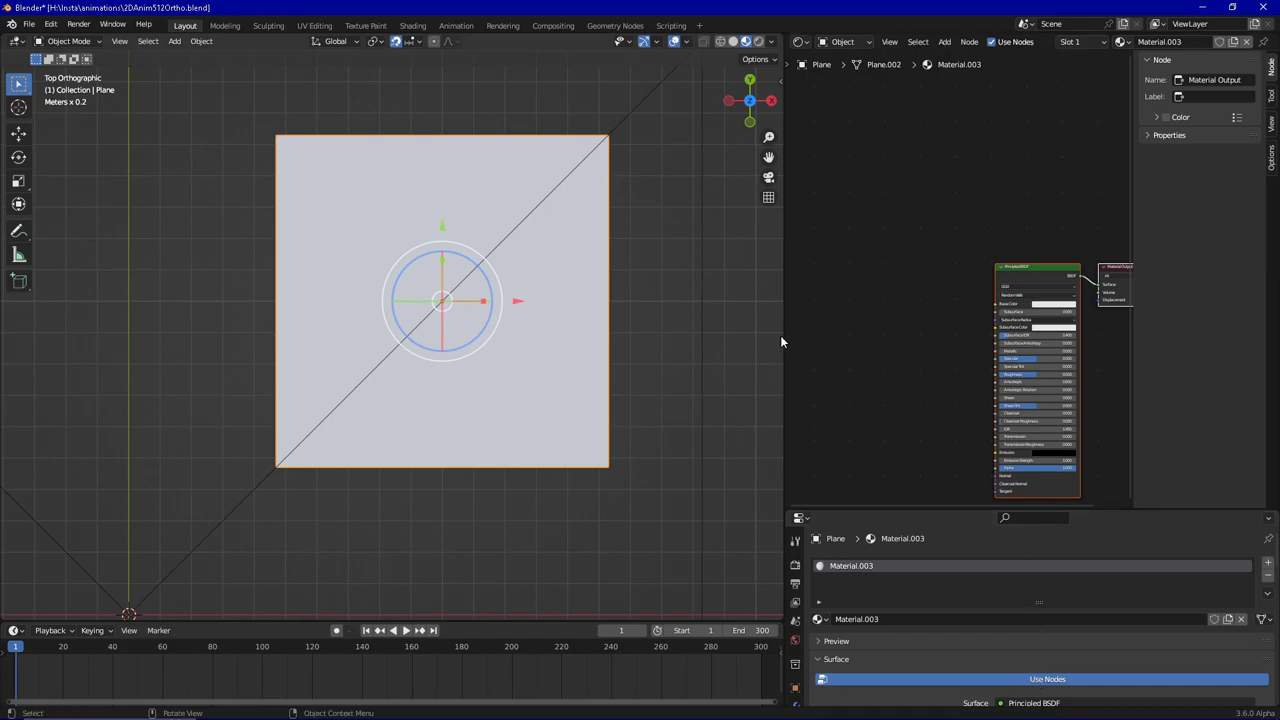
left_click_drag(785, 335, 556, 366)
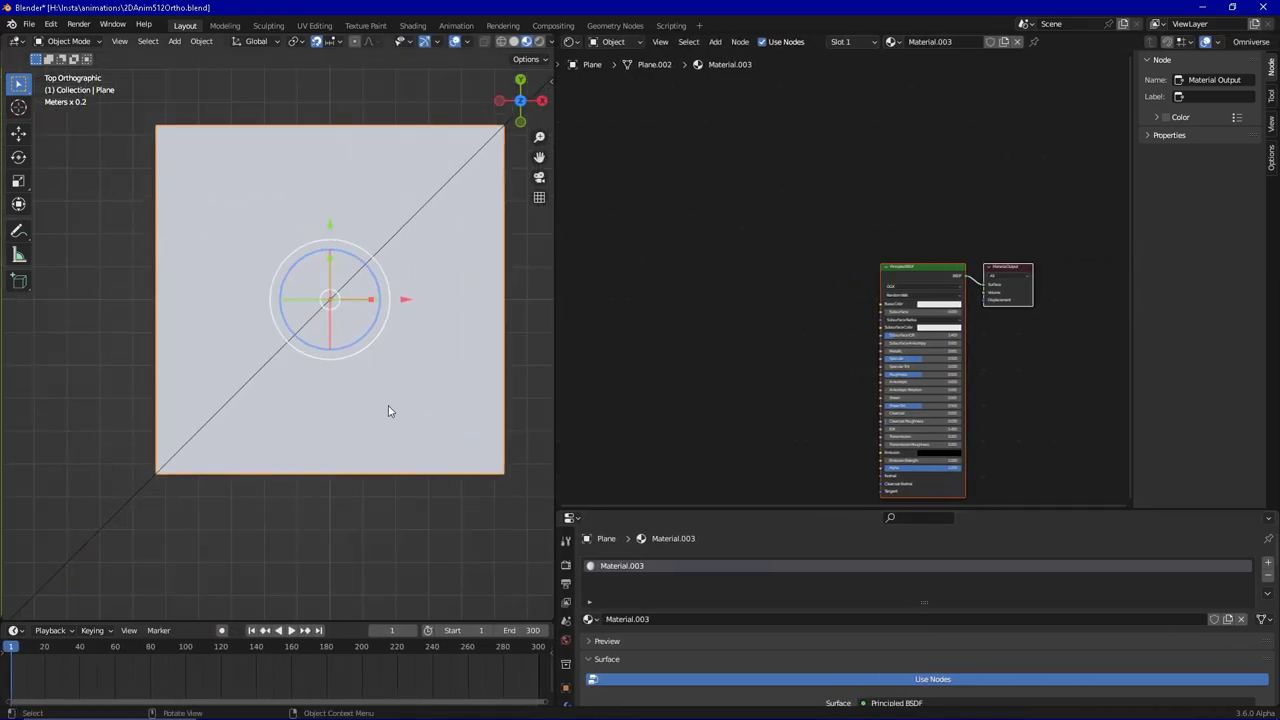
left_click(883, 233)
left_click(933, 271)
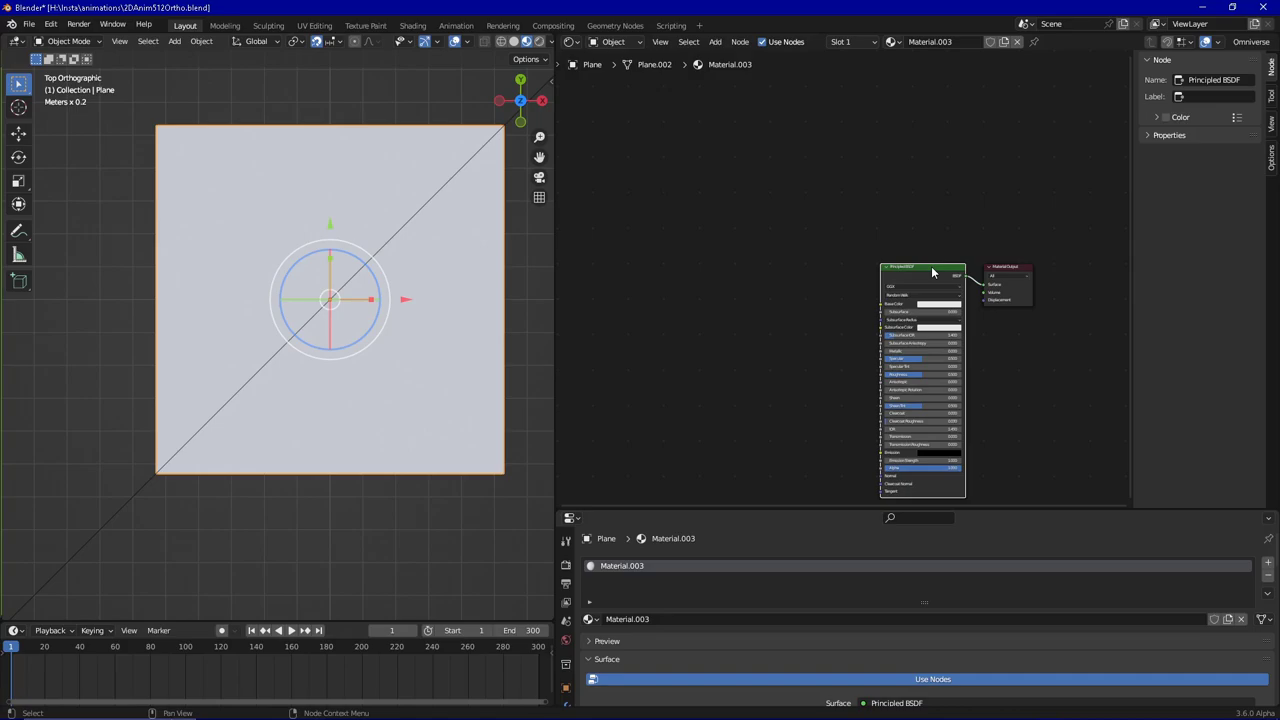
Step: Delete the Principled BSDF node and add an Emission shader node
key("x")
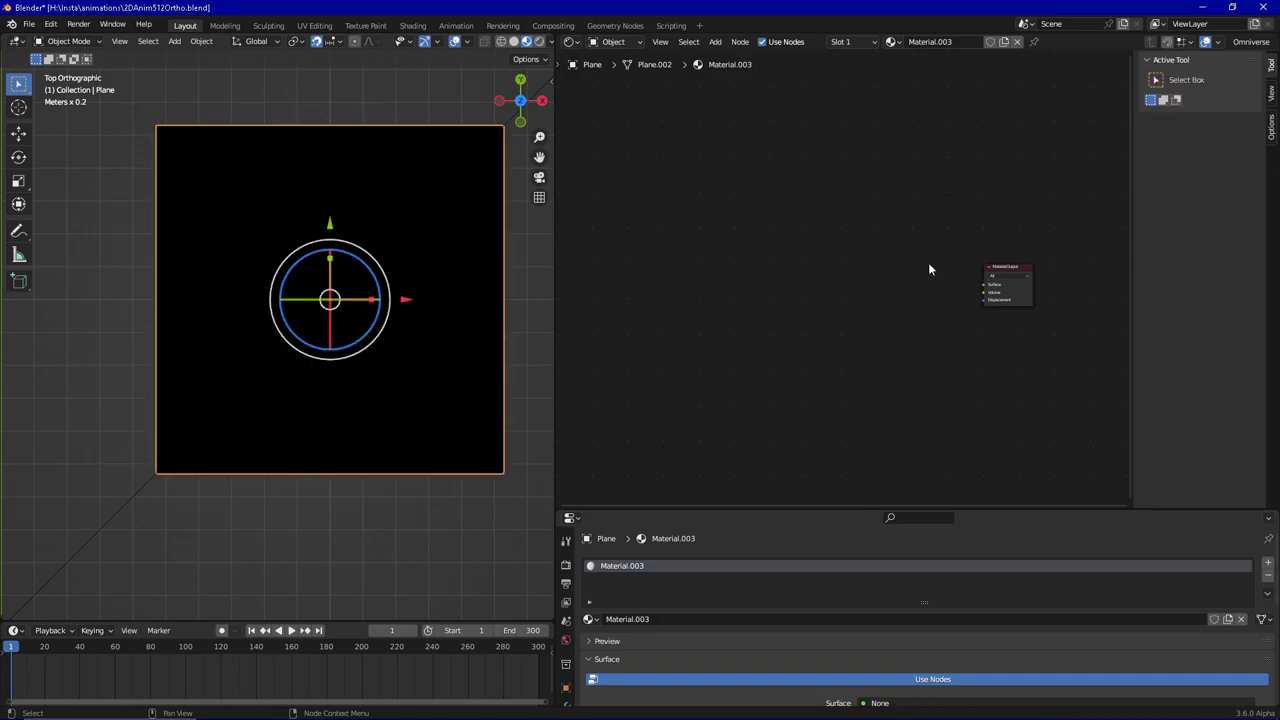
left_click(715, 41)
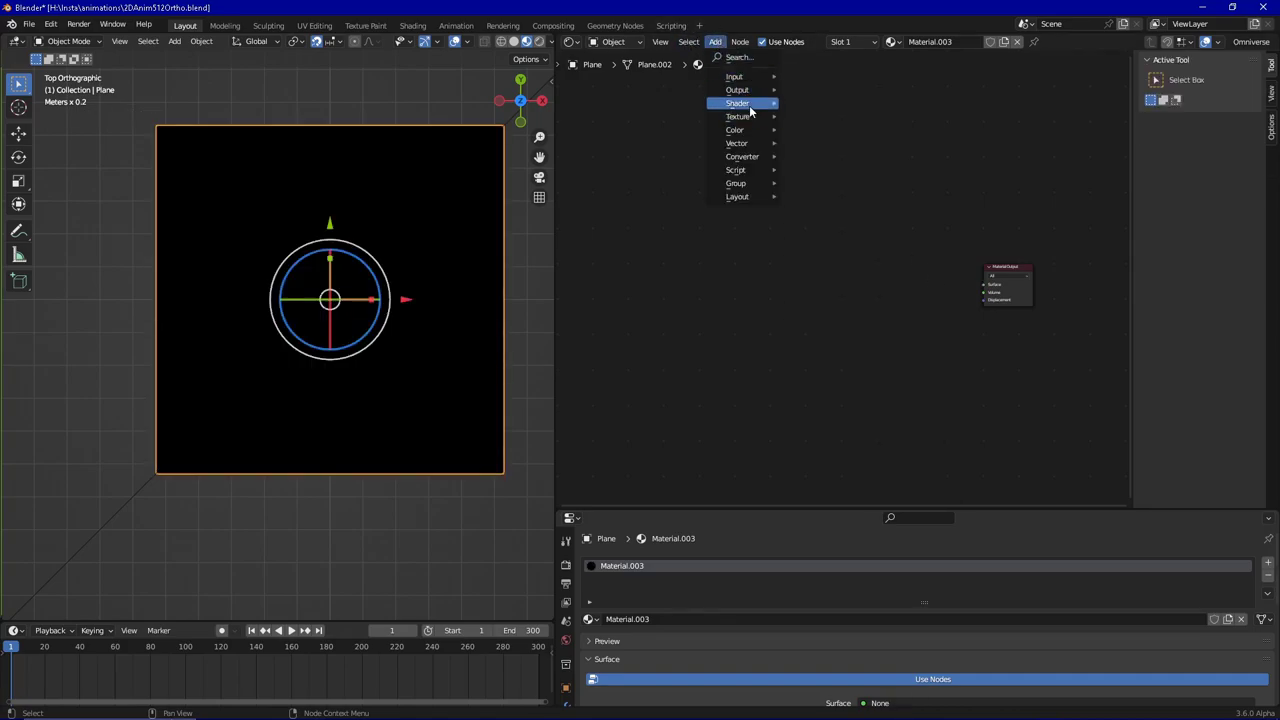
mouse_move(752, 104)
left_click(817, 128)
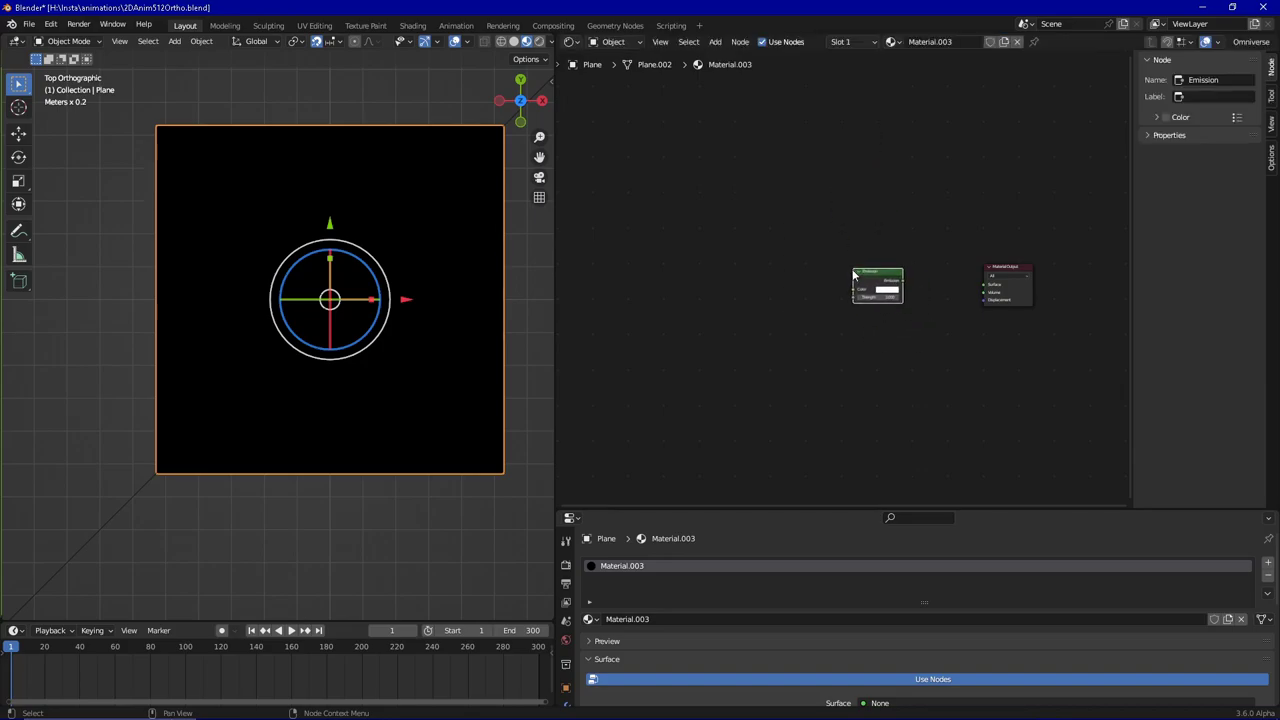
Step: Connect the Emission output to the Material Output Surface socket
scroll(961, 349, "up", 2)
middle_click_drag(962, 349, 917, 360)
left_click_drag(844, 281, 972, 287)
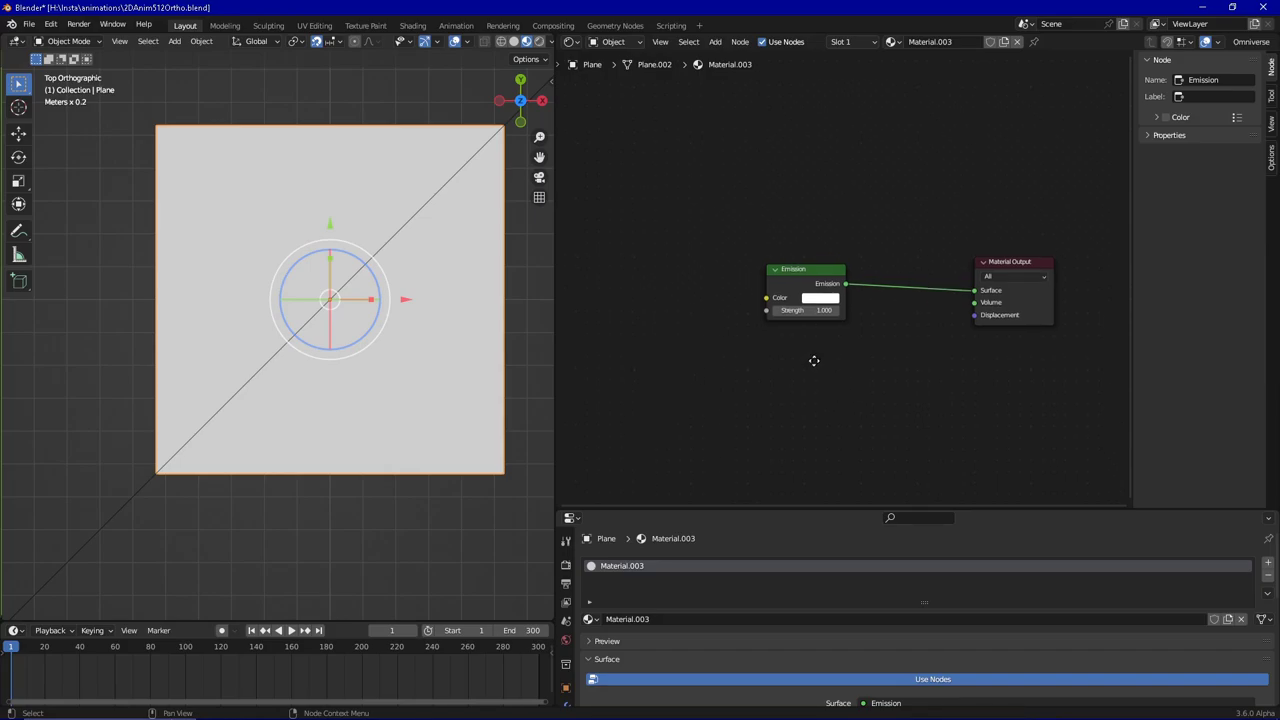
middle_click_drag(823, 357, 894, 383)
scroll(894, 381, "down", 3)
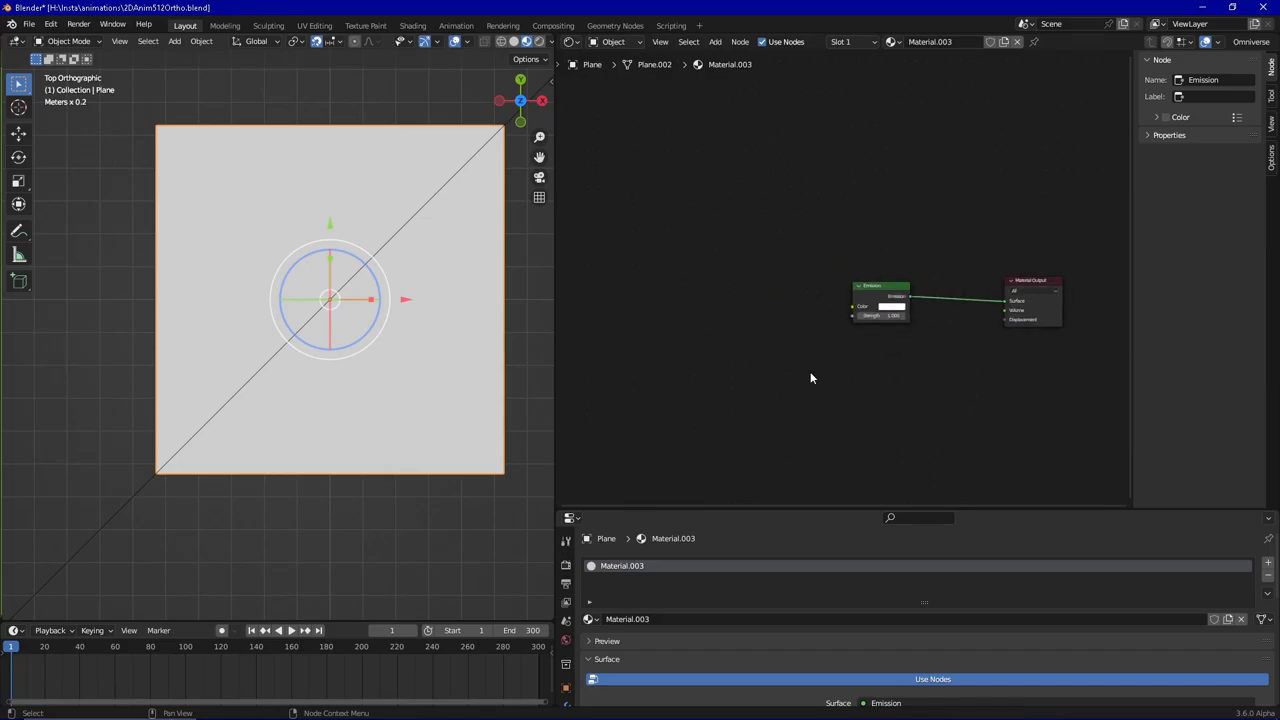
Step: Place a UV Map node left of Emission and set its map to UVMap
left_click(715, 41)
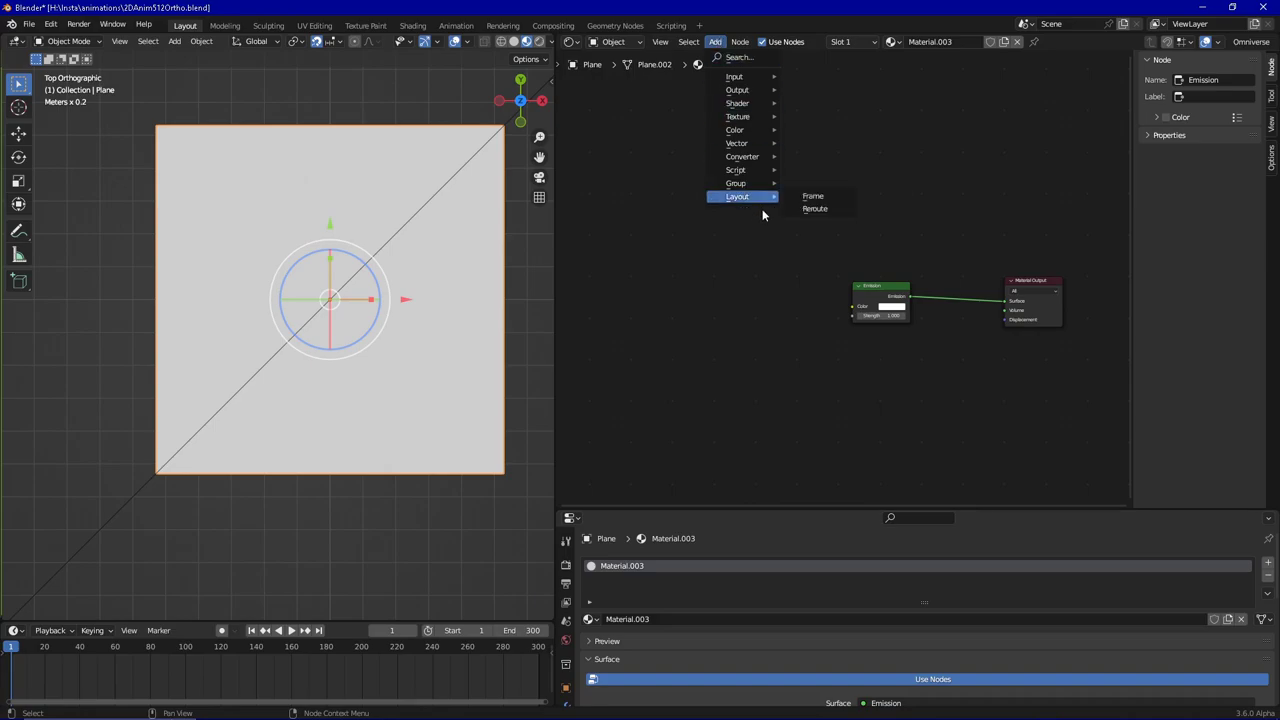
mouse_move(765, 136)
mouse_move(770, 77)
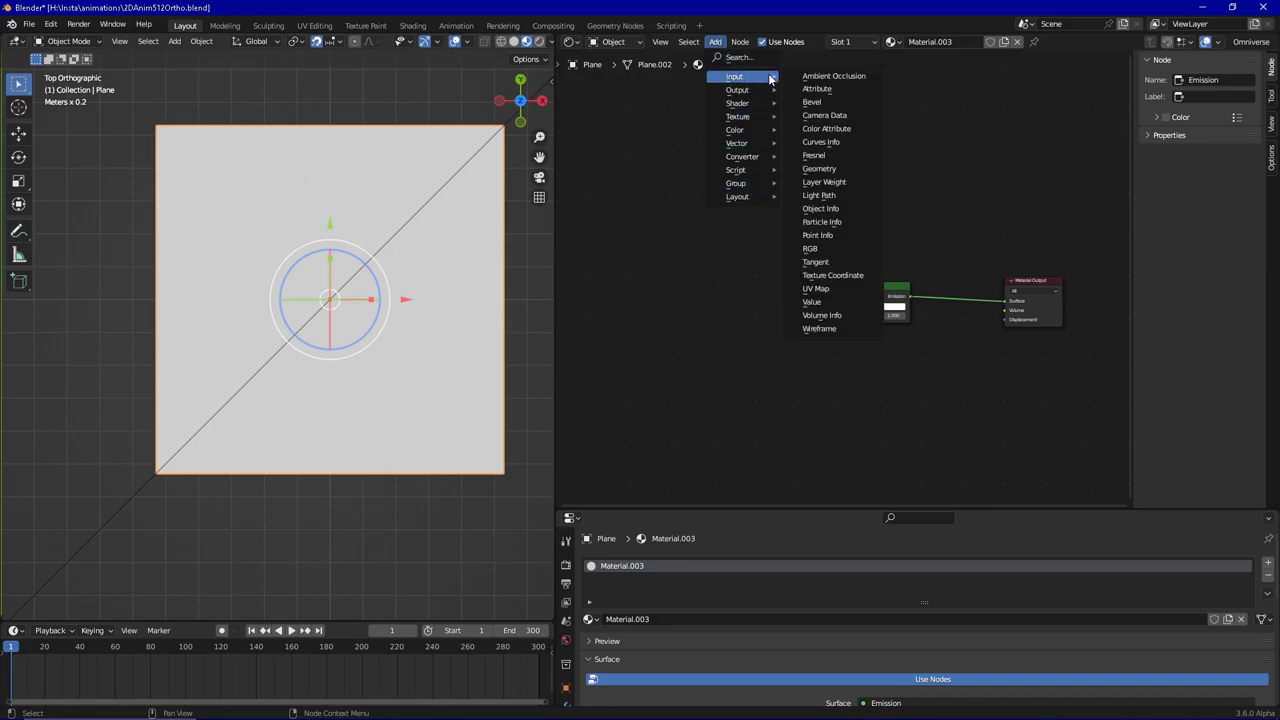
left_click(816, 288)
left_click(597, 256)
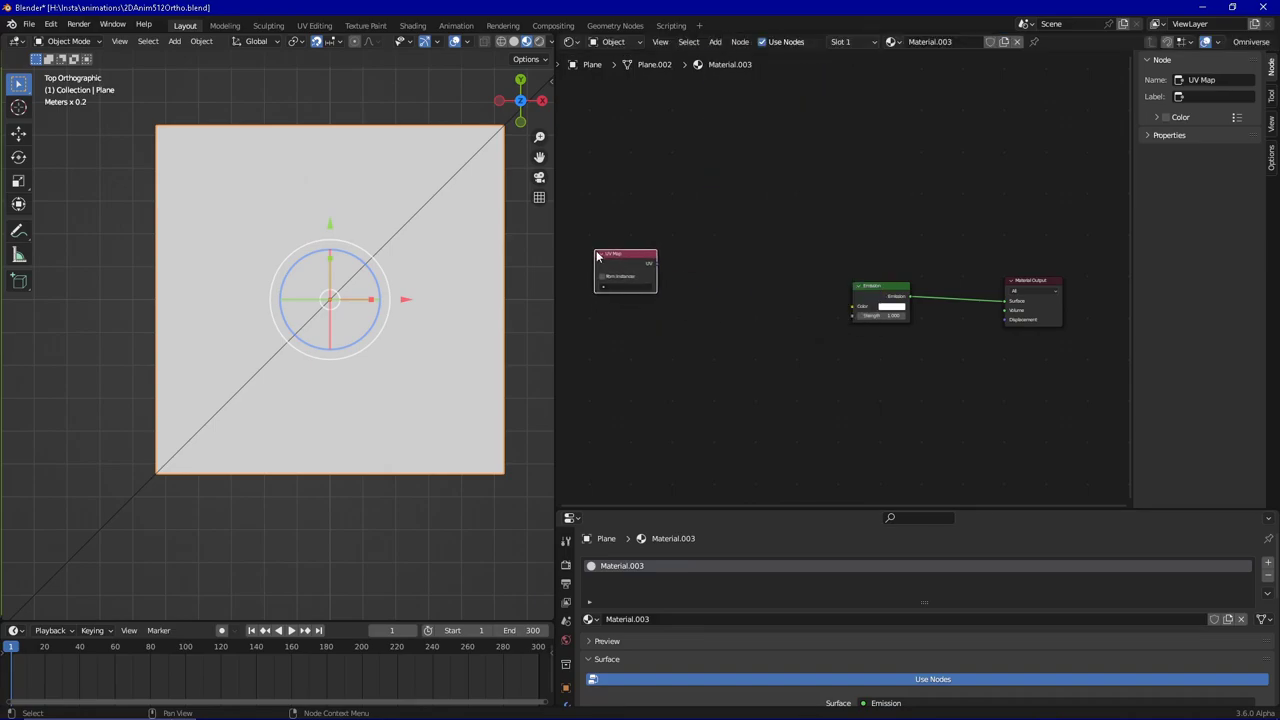
left_click(637, 288)
left_click(641, 305)
left_click(715, 41)
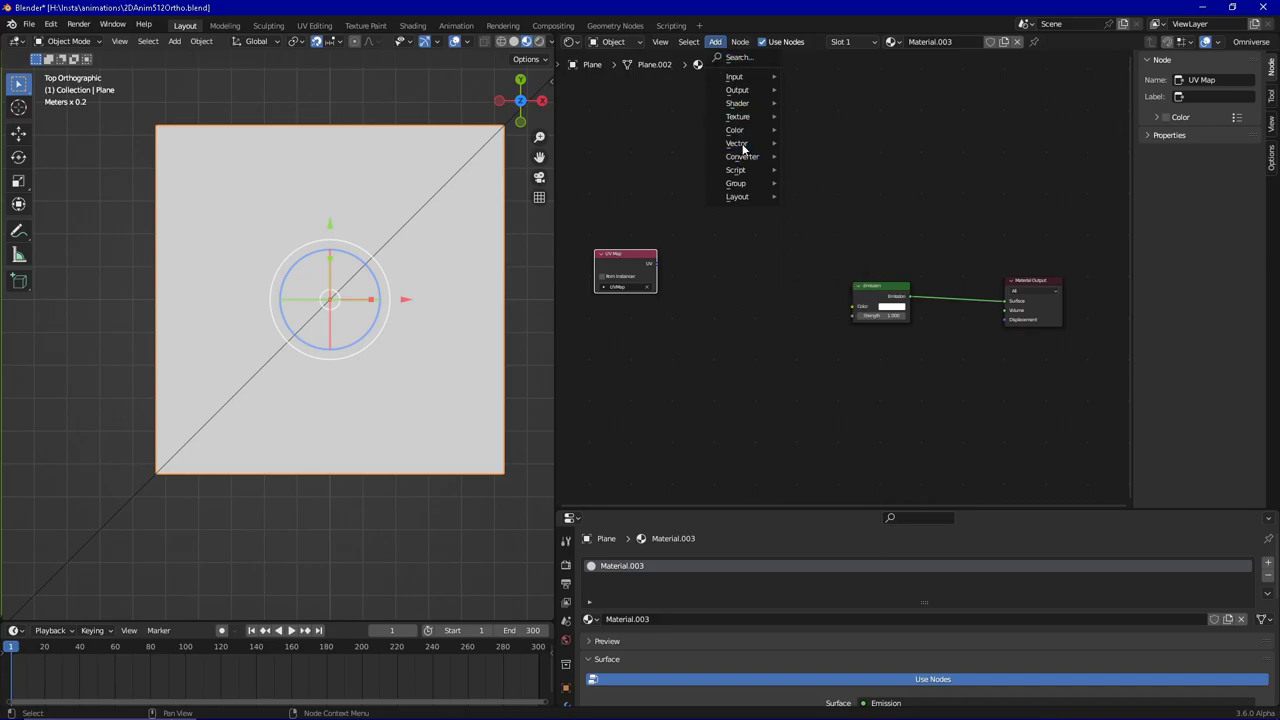
Step: Add a Mapping node fed by the UV output, and shift Emission further right
mouse_move(746, 144)
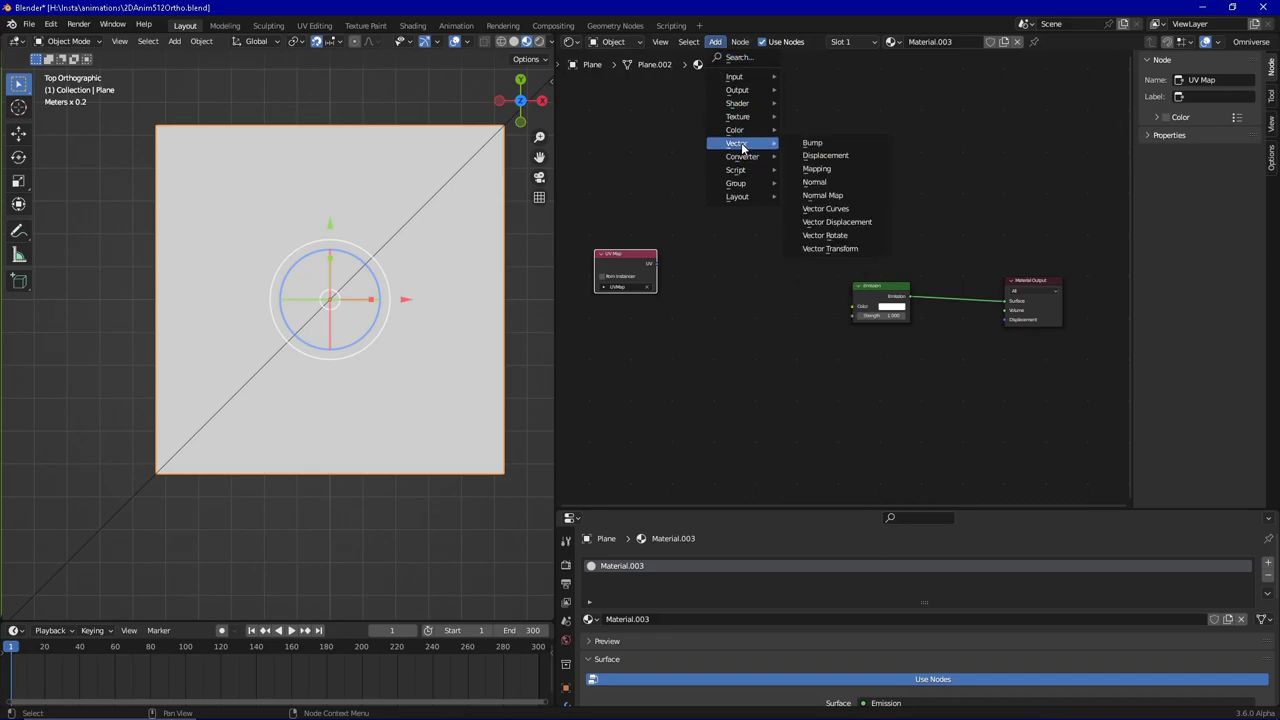
left_click(835, 168)
left_click(755, 212)
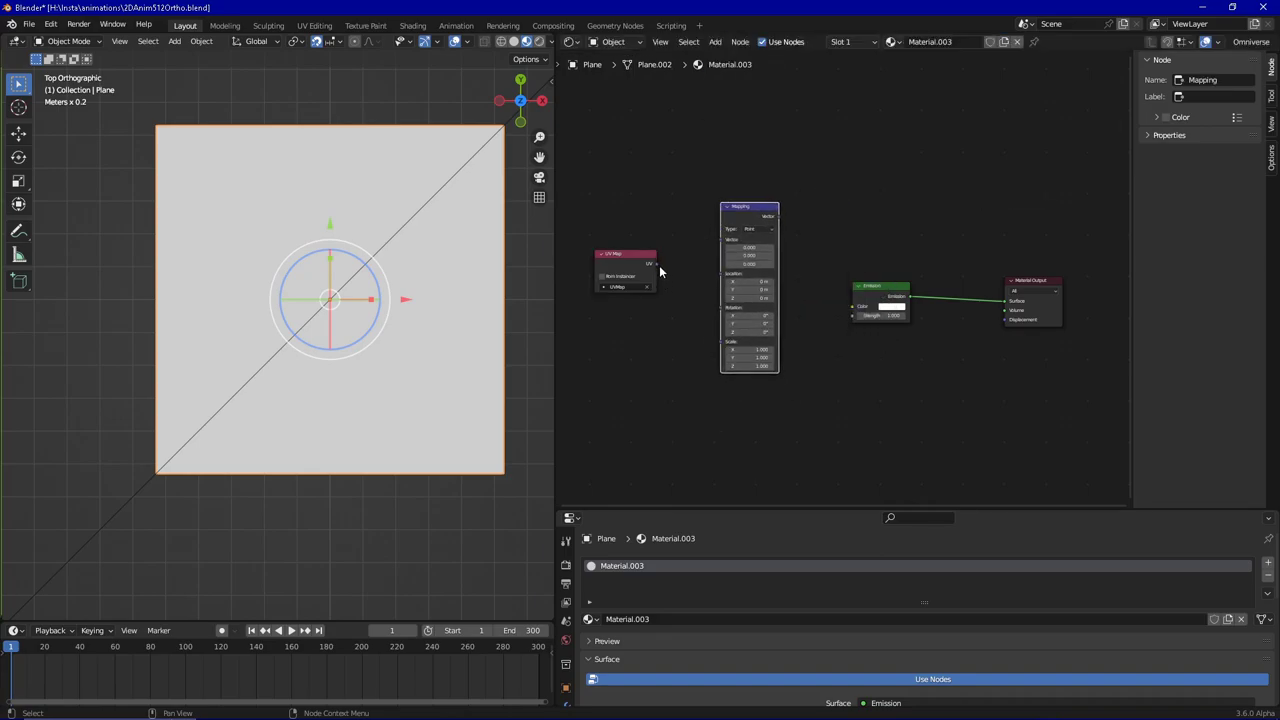
left_click_drag(658, 264, 723, 187)
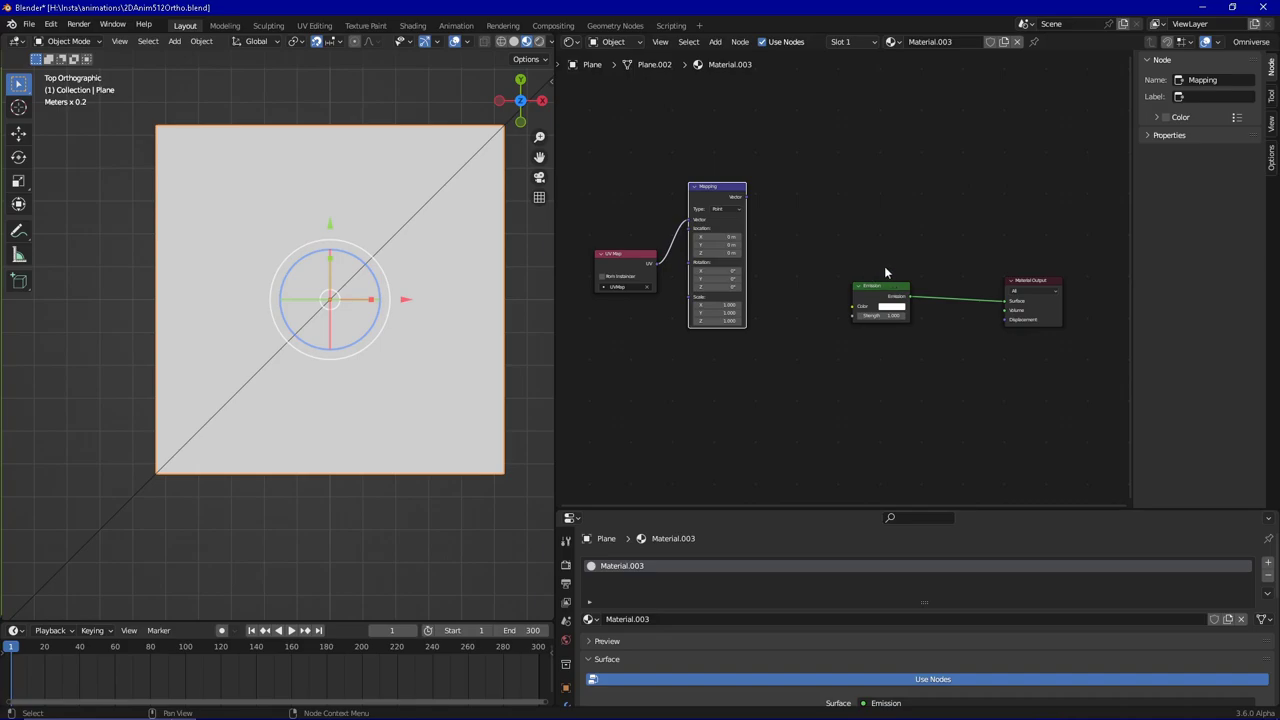
left_click_drag(895, 290, 950, 261)
Step: Place a default Noise Texture node between the Mapping and Emission nodes
left_click(715, 41)
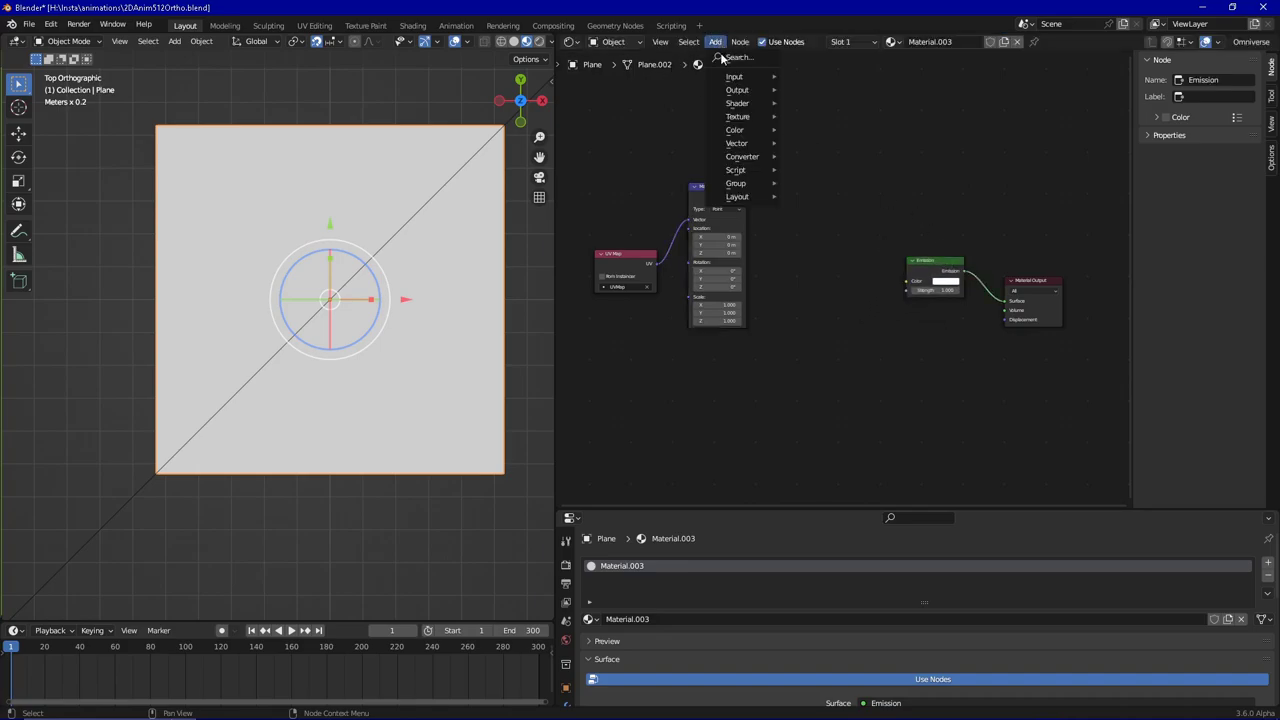
mouse_move(761, 119)
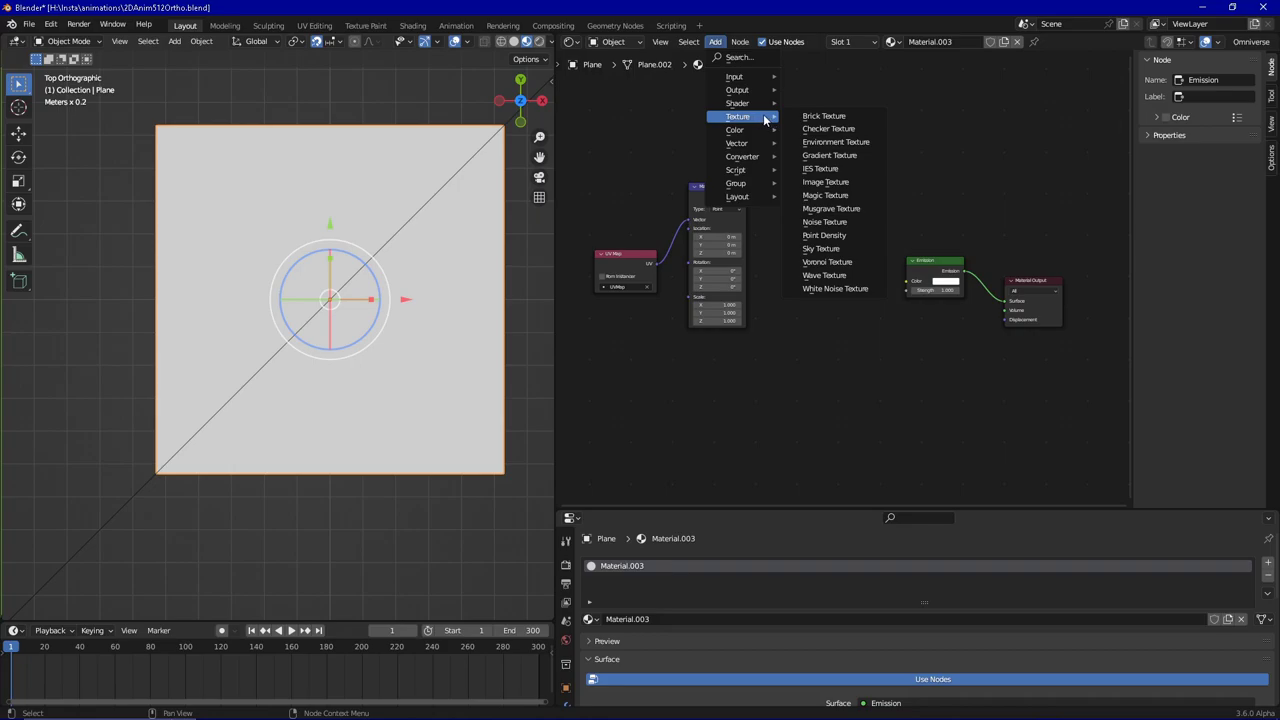
left_click(838, 222)
left_click(796, 211)
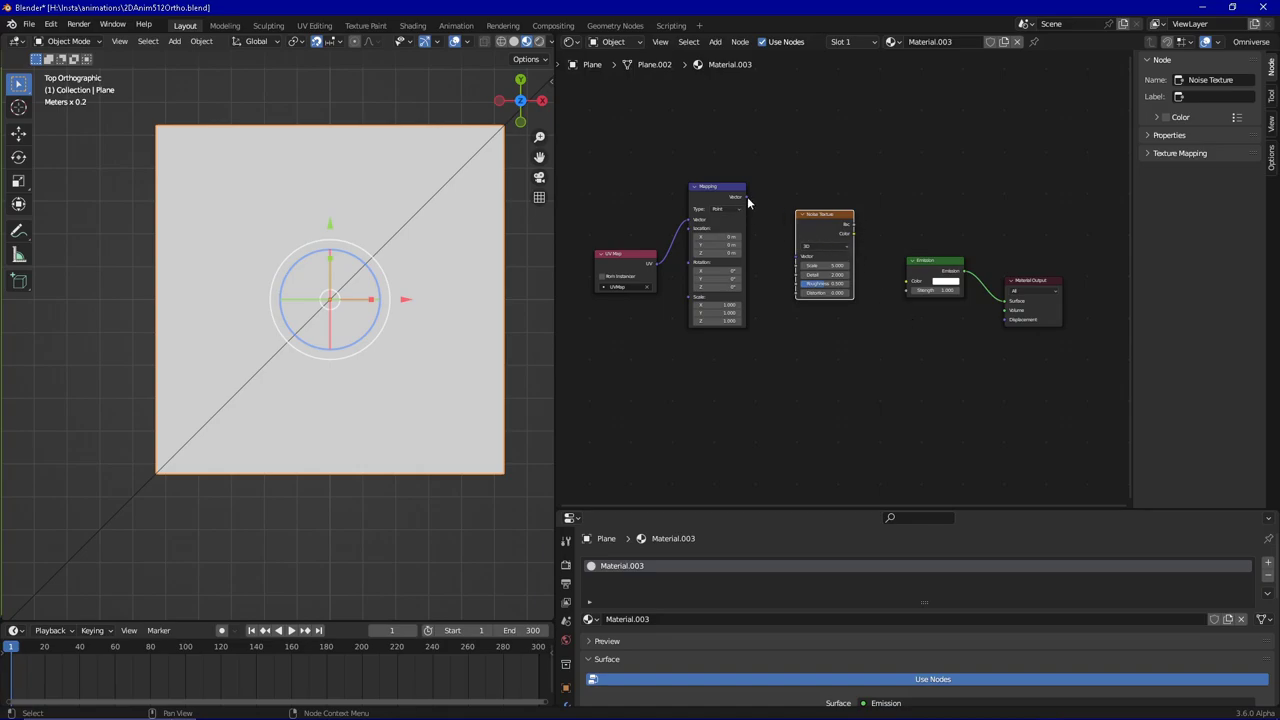
Step: Wire Mapping into Noise Texture, Noise Color into Emission, and set Noise Scale to 8
left_click_drag(747, 197, 797, 261)
left_click_drag(854, 232, 910, 285)
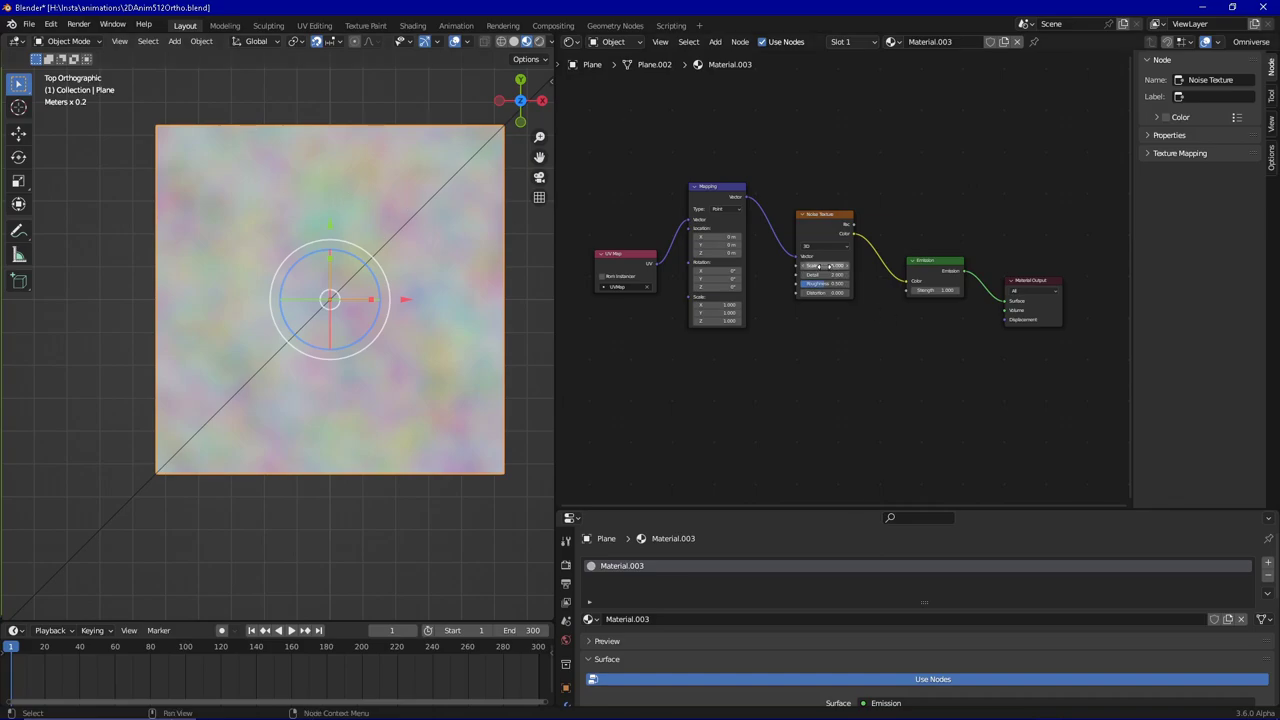
left_click_drag(831, 266, 831, 266)
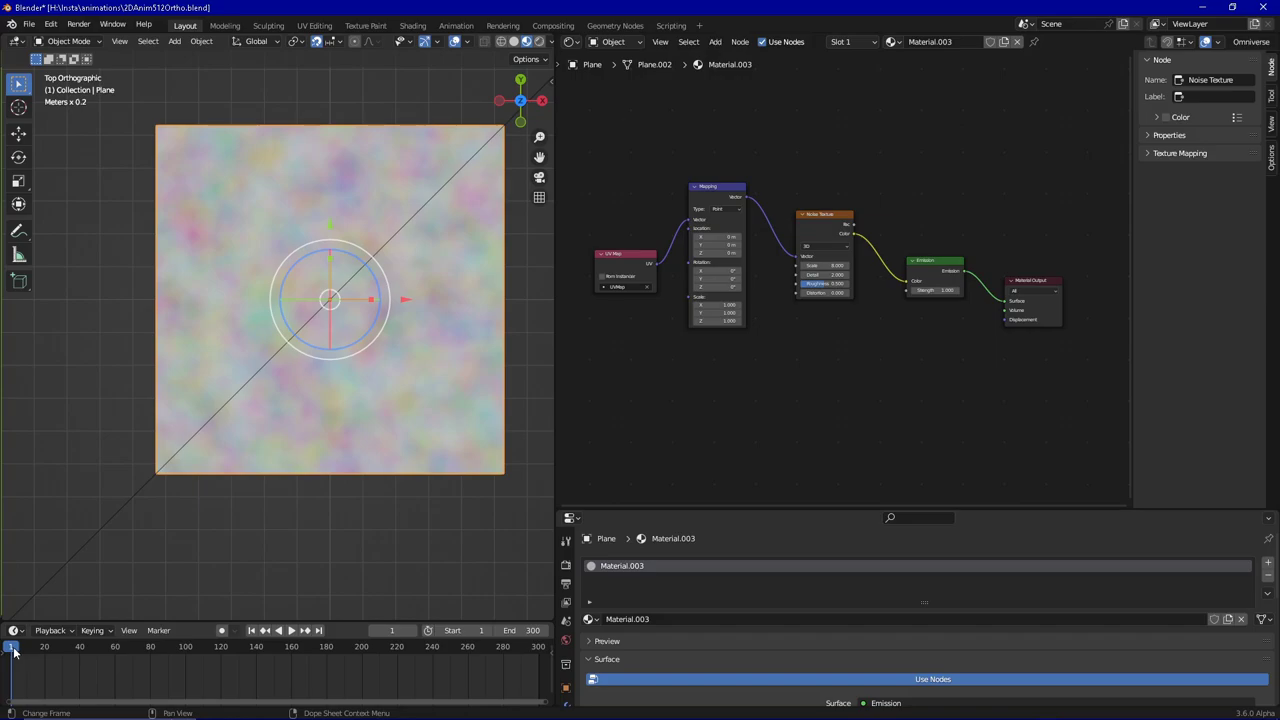
Step: Keyframe Mapping Location at frame 1 and at frame 300 with a larger X offset
right_click(714, 235)
left_click(714, 236)
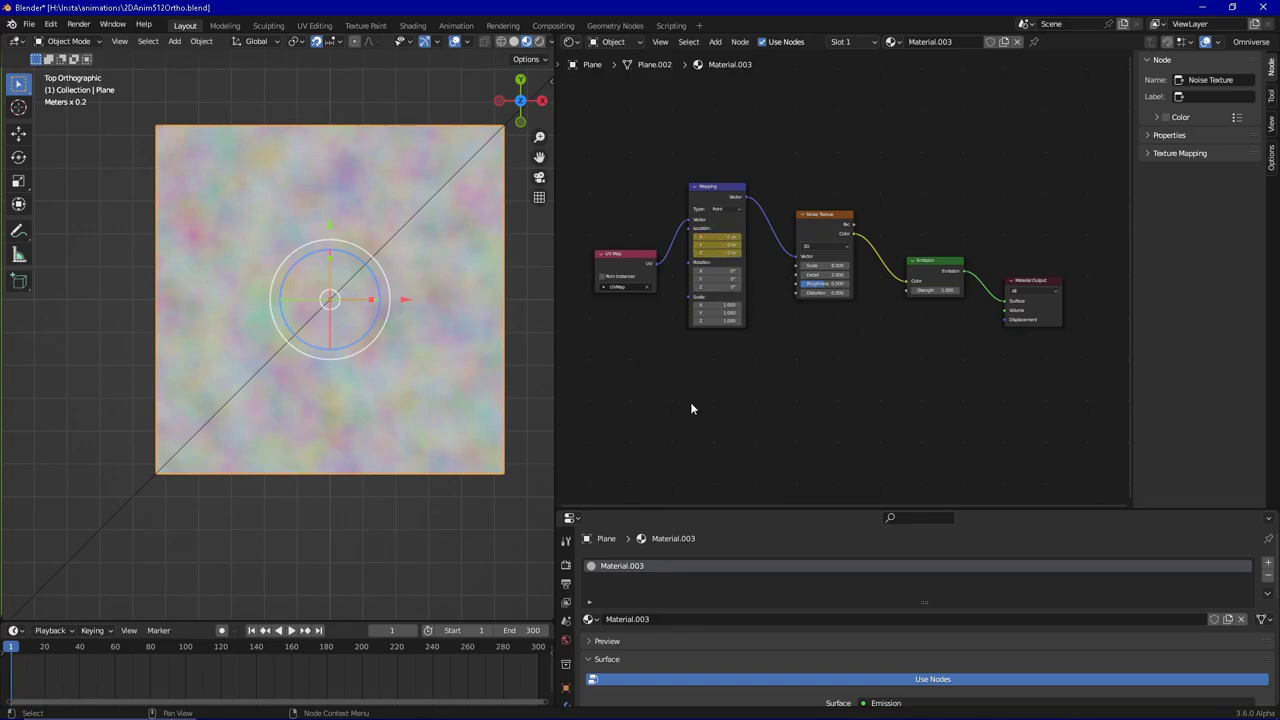
left_click(537, 646)
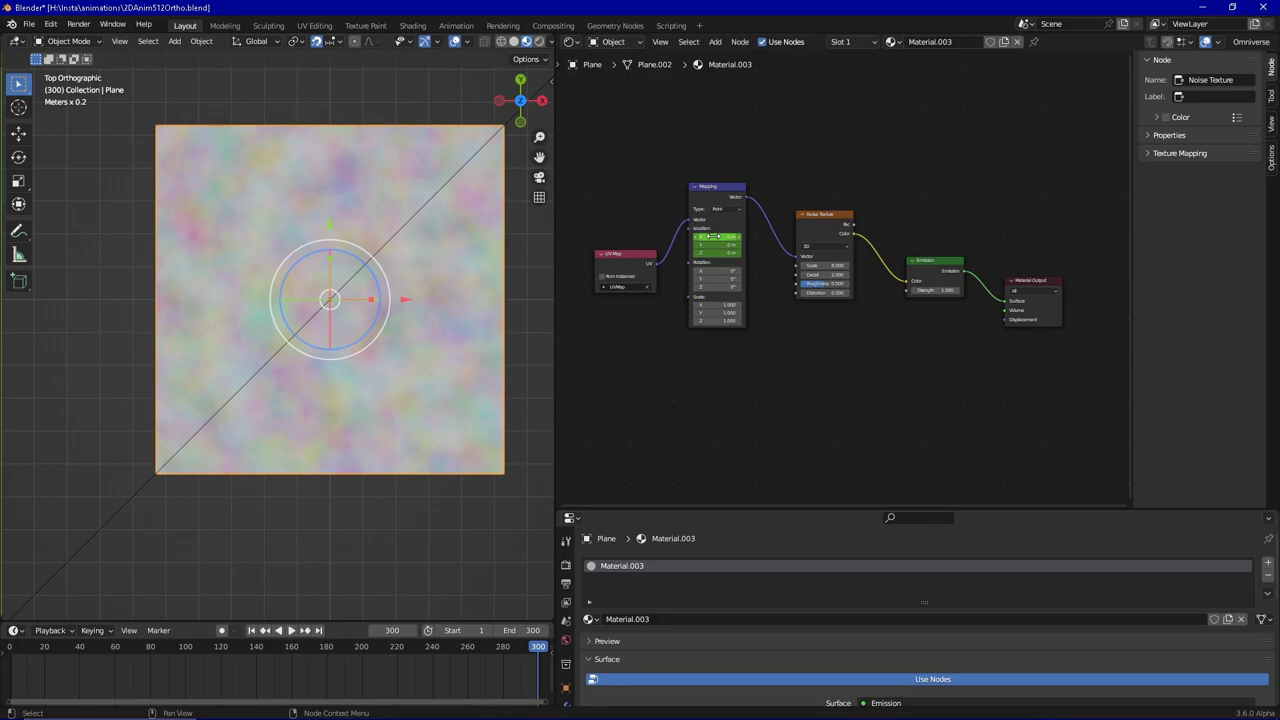
key("i")
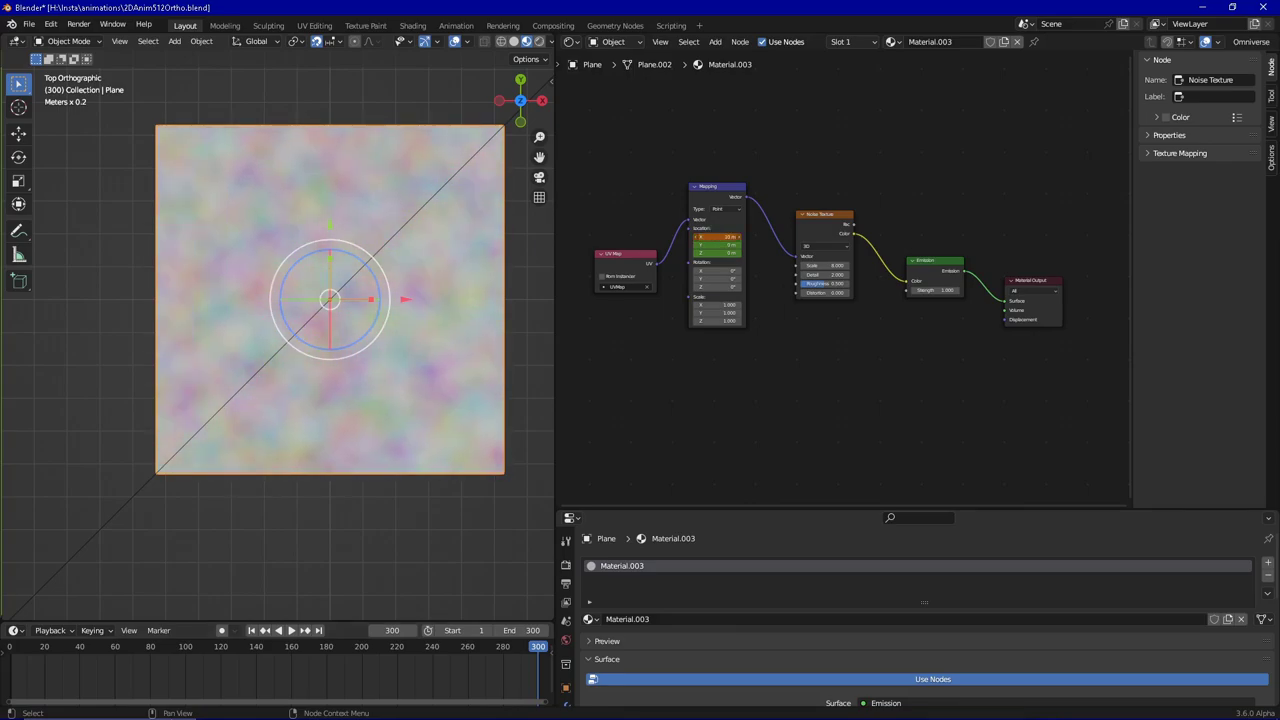
right_click(718, 237)
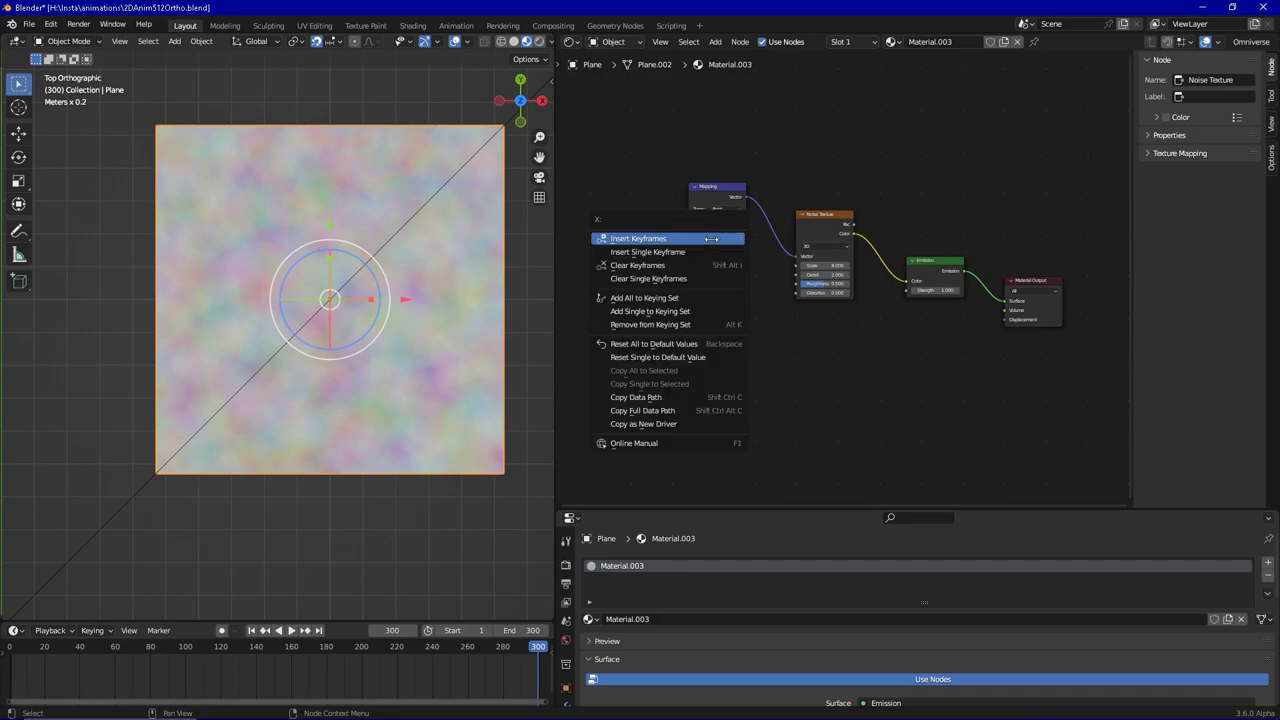
left_click(716, 240)
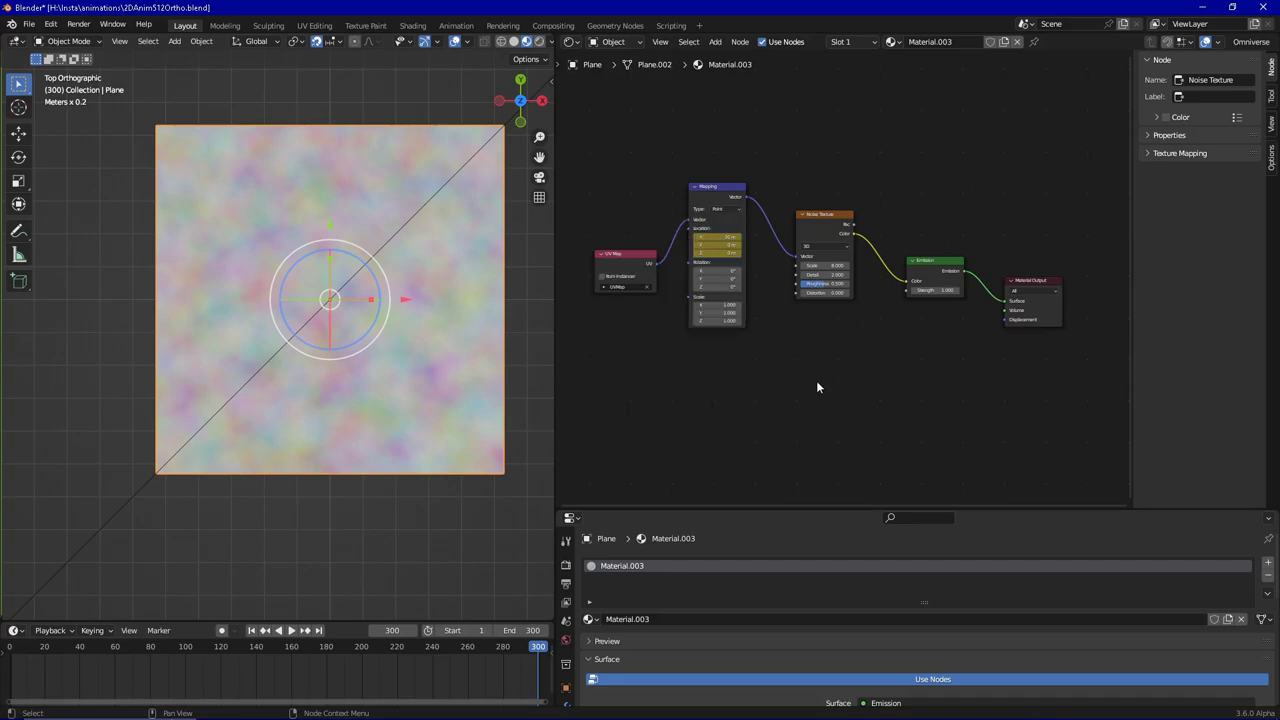
left_click(252, 630)
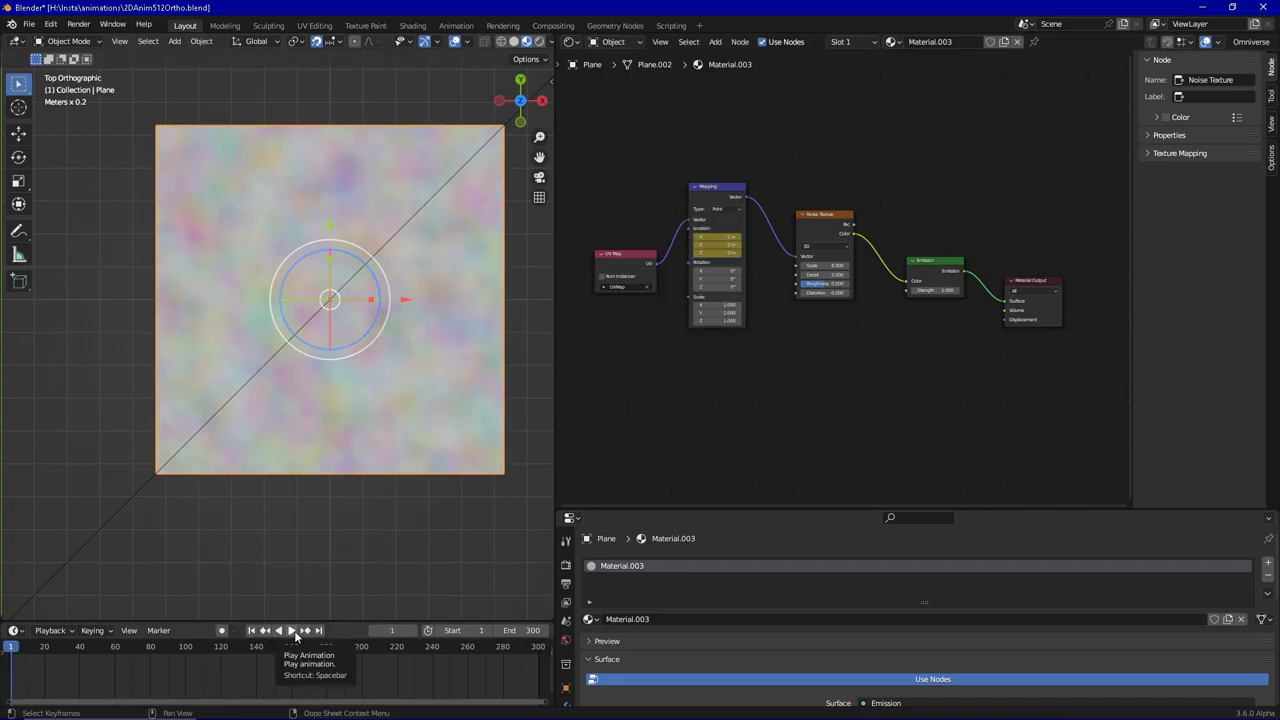
Step: Play the drifting-noise animation and pause it at frame 58
left_click(293, 631)
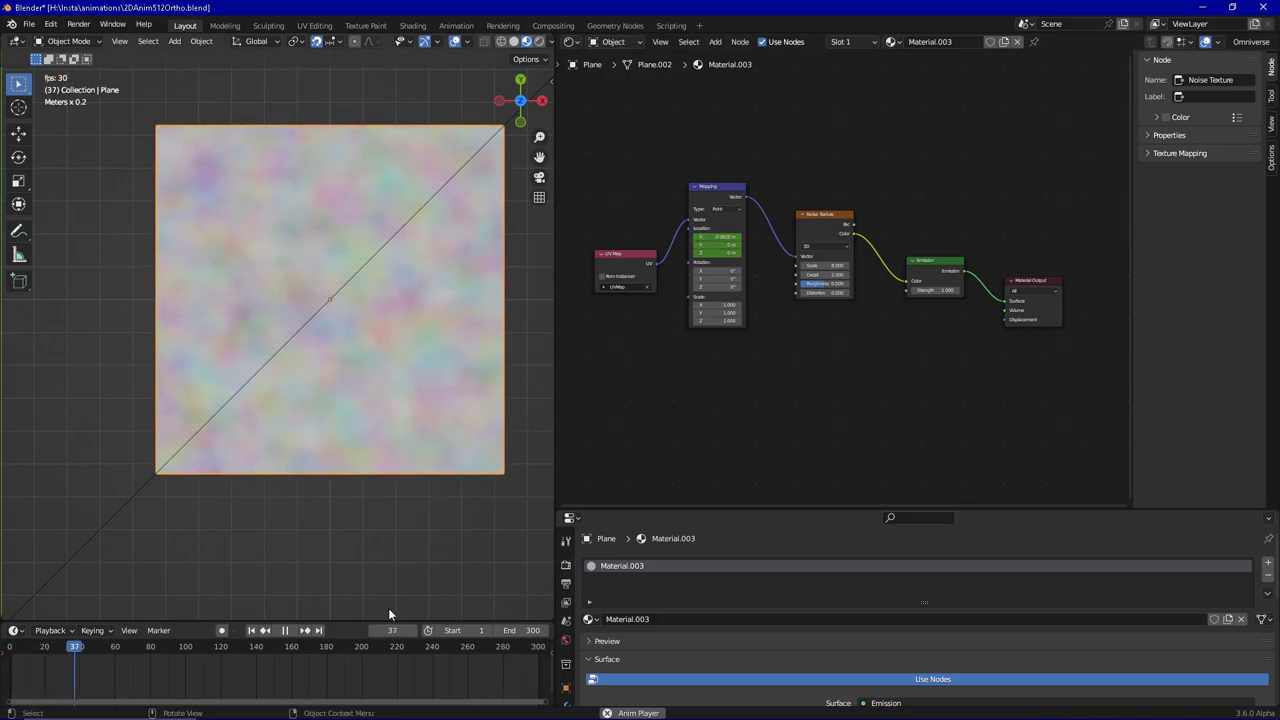
left_click(284, 631)
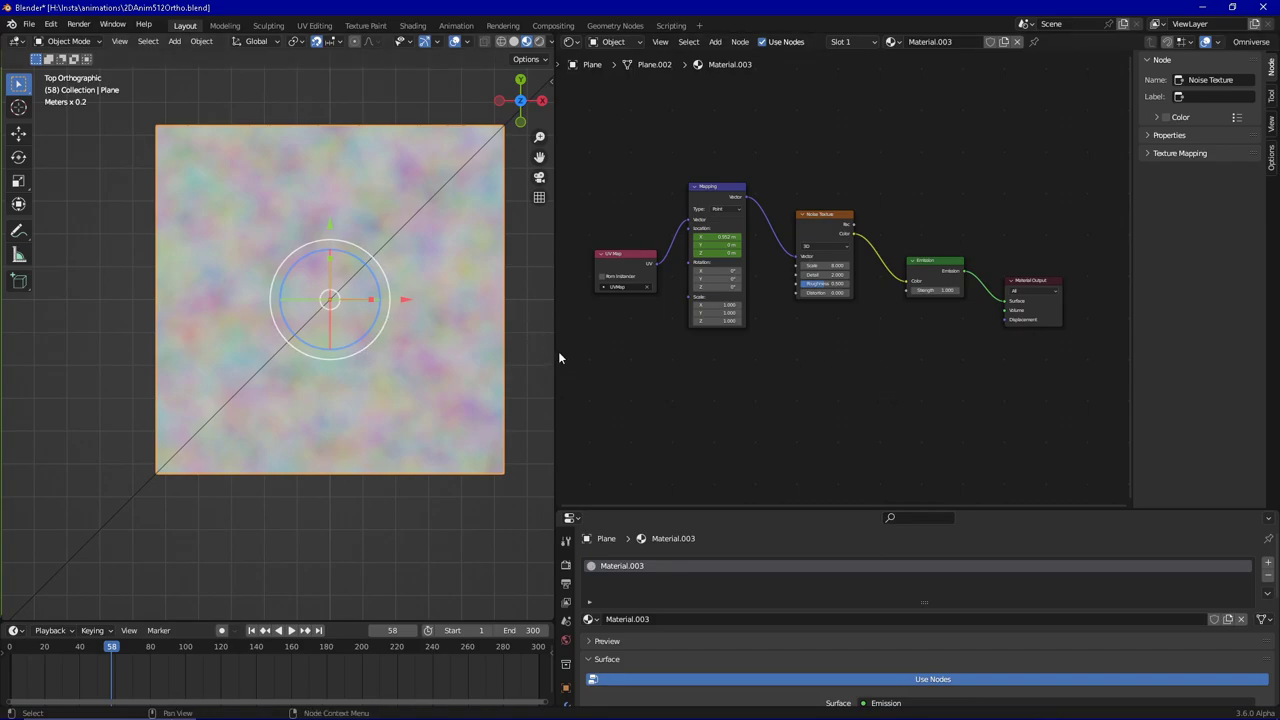
Step: At frame 1, lower the noise plane along Z in Right view, below the other elements
left_click_drag(553, 349, 837, 349)
scroll(607, 339, "down", 5)
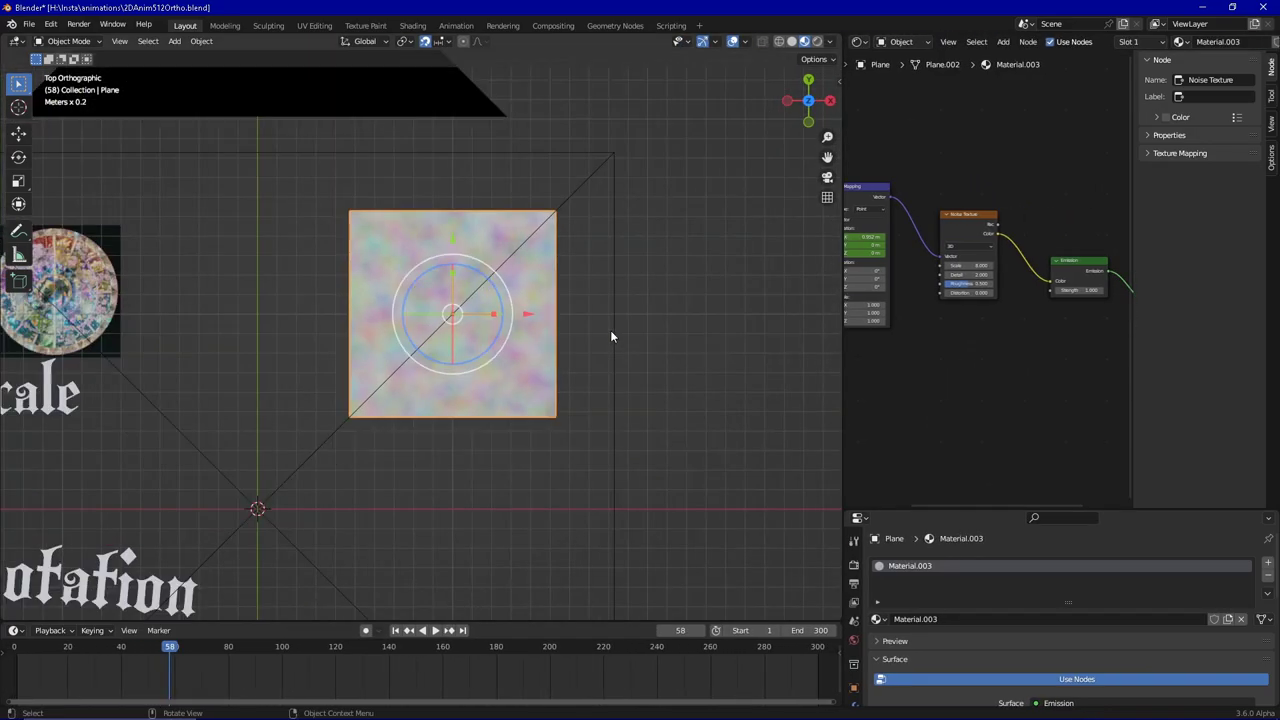
left_click(396, 630)
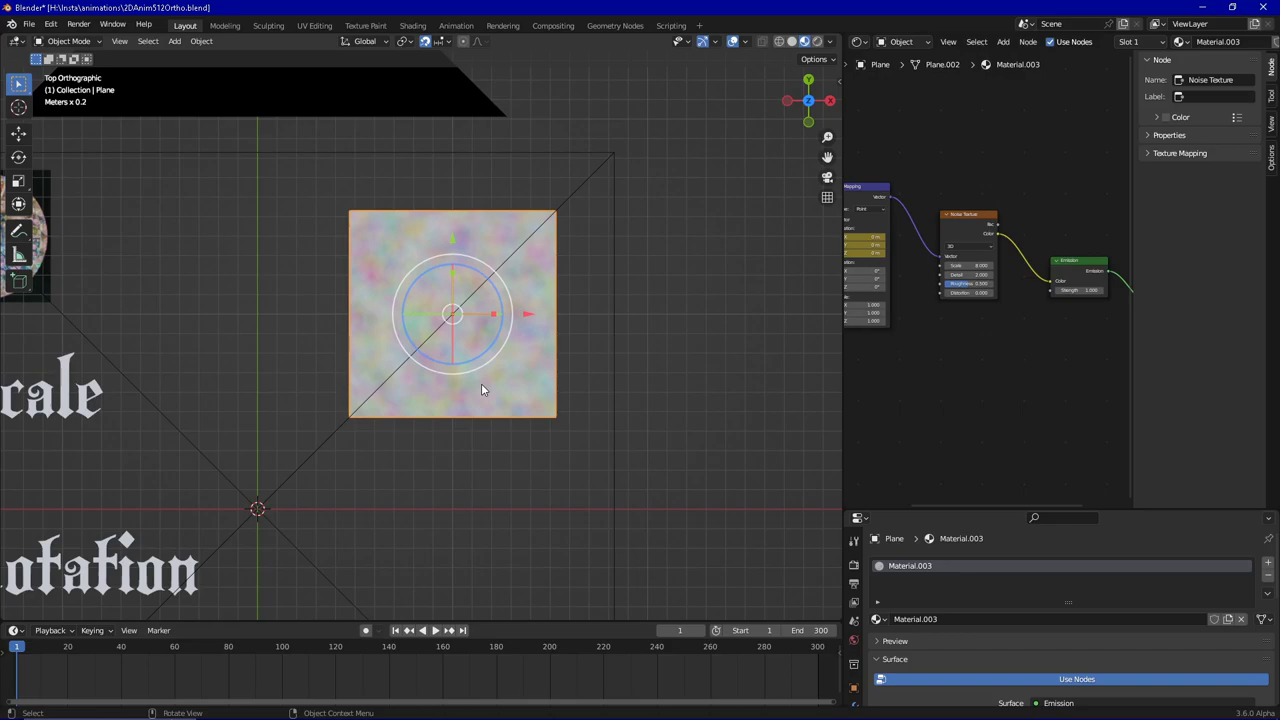
key("KP_3")
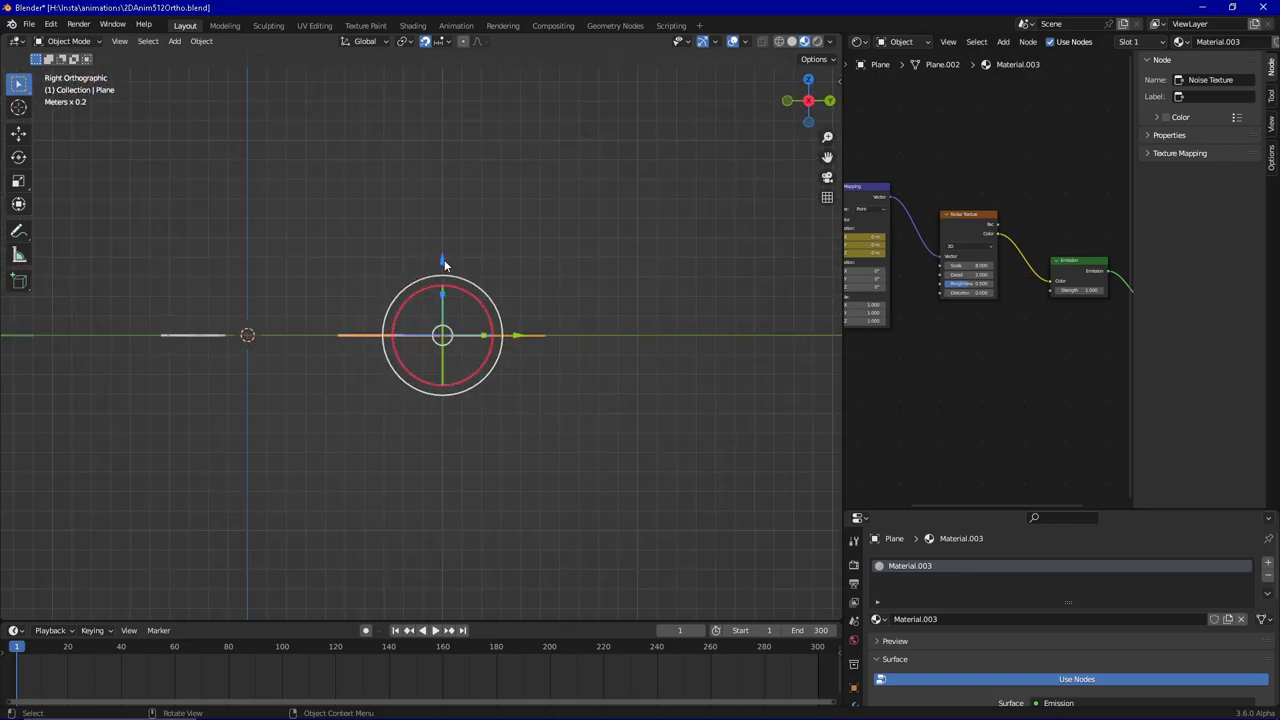
left_click_drag(443, 263, 443, 281)
Step: In Top view, scale the plane by 3.8 and shift it along Y and X to centre it
key("KP_7")
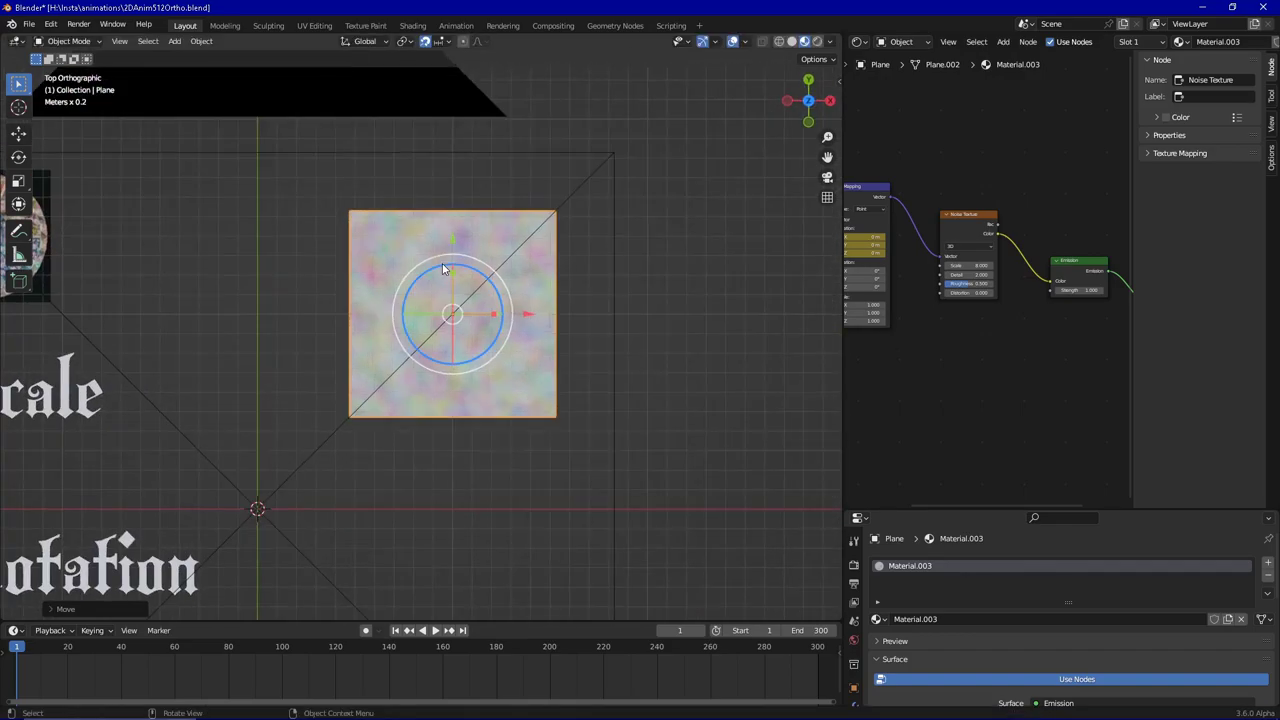
scroll(549, 254, "down", 2)
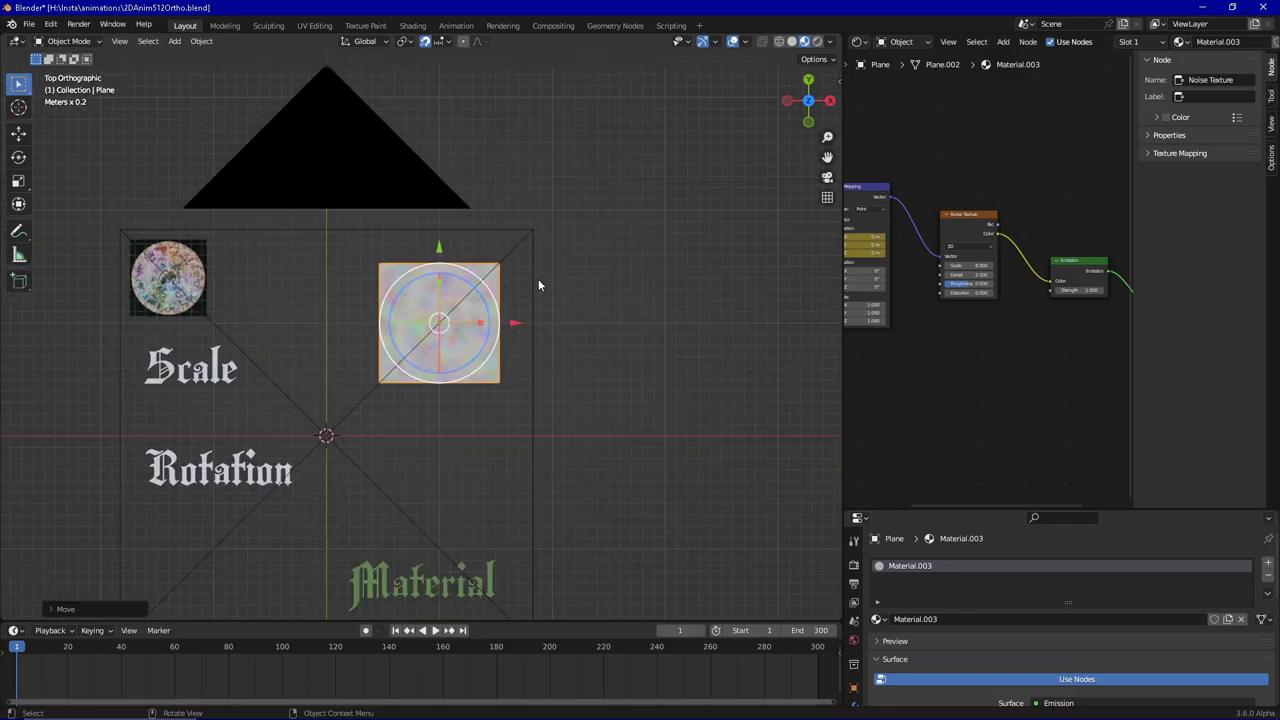
key("s")
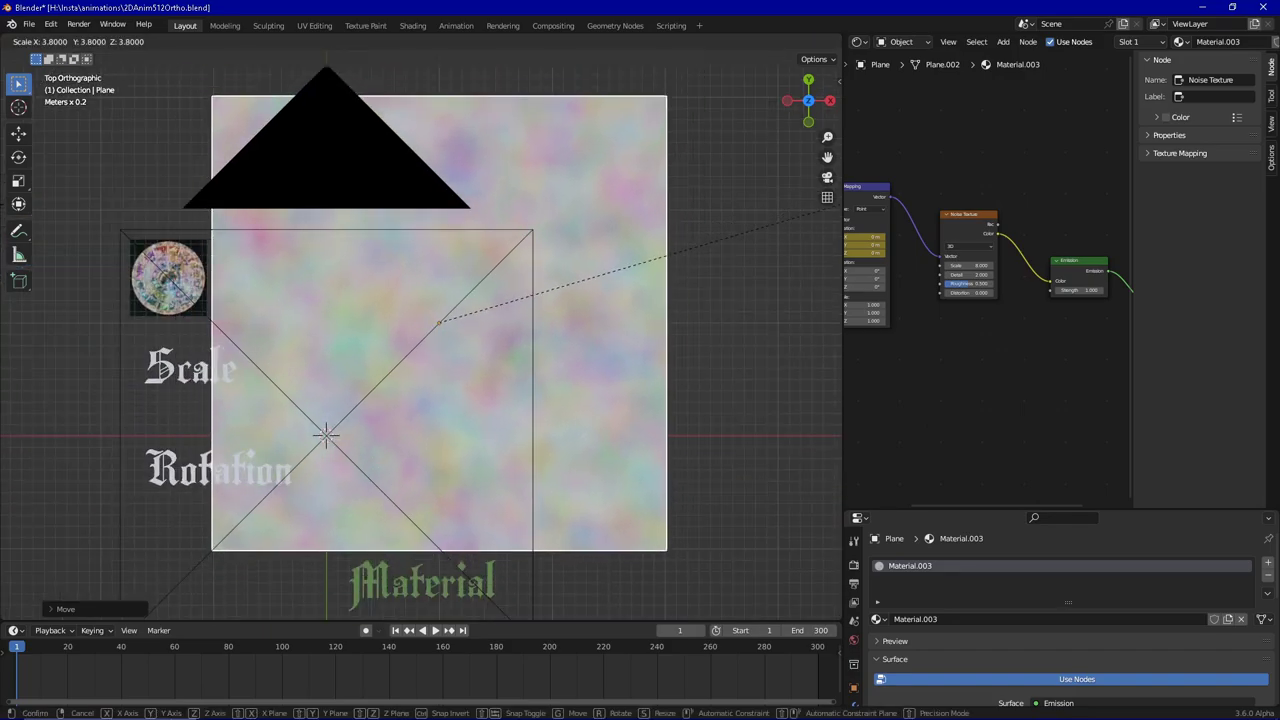
left_click(820, 212)
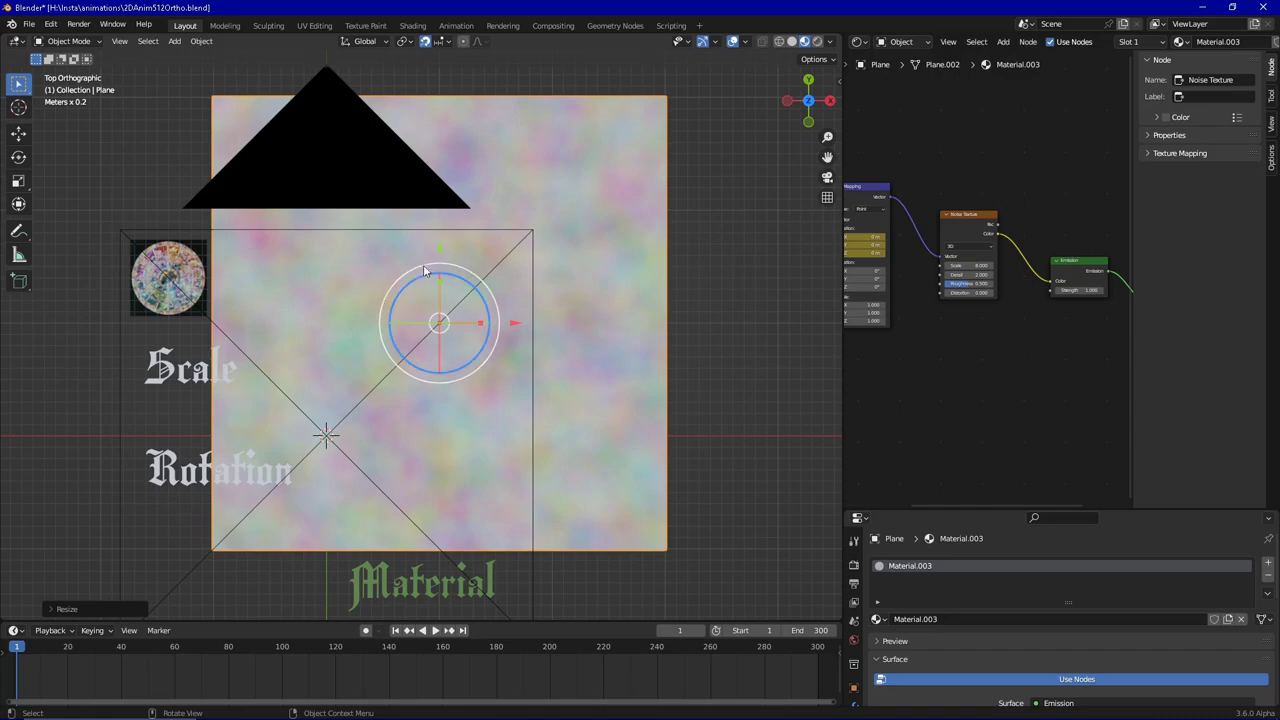
left_click_drag(440, 250, 441, 372)
left_click_drag(510, 449, 403, 446)
scroll(625, 374, "down", 4)
scroll(622, 373, "up", 4)
scroll(619, 380, "down", 1)
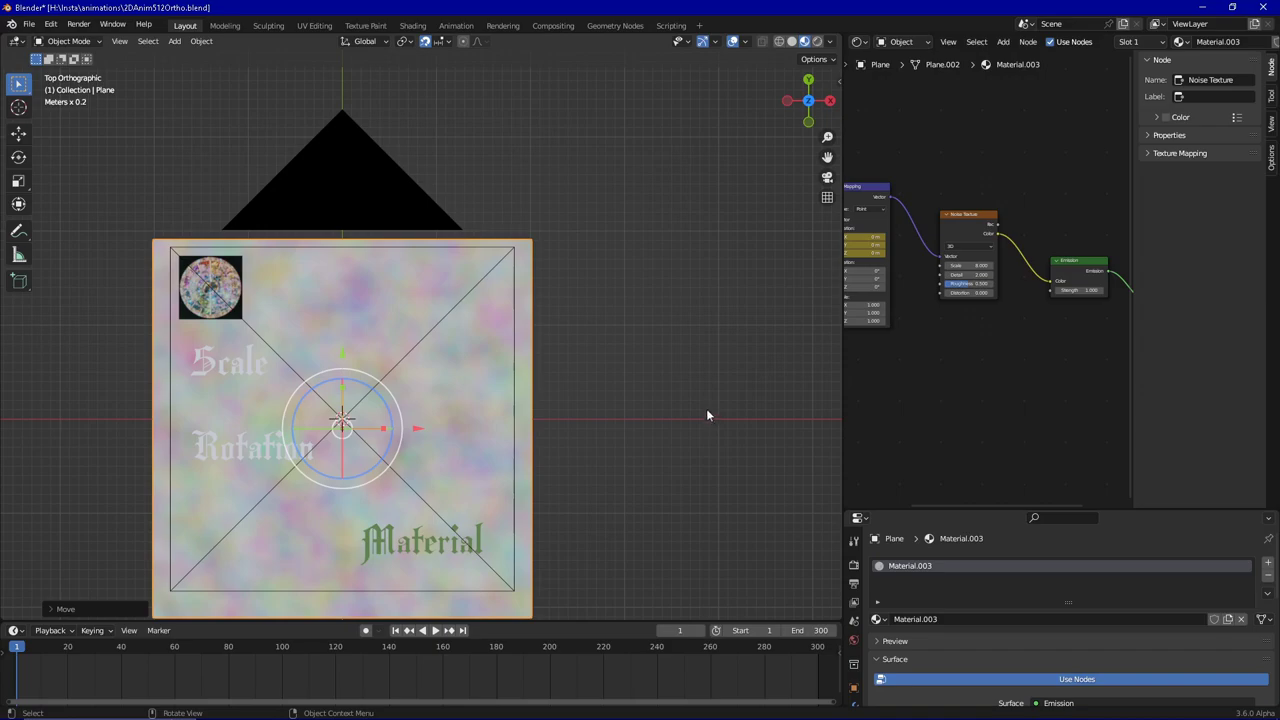
Step: Nudge the noise plane slightly up along Y with the gizmo arrow
scroll(690, 380, "down", 2)
scroll(600, 365, "up", 2)
left_click_drag(342, 355, 343, 345)
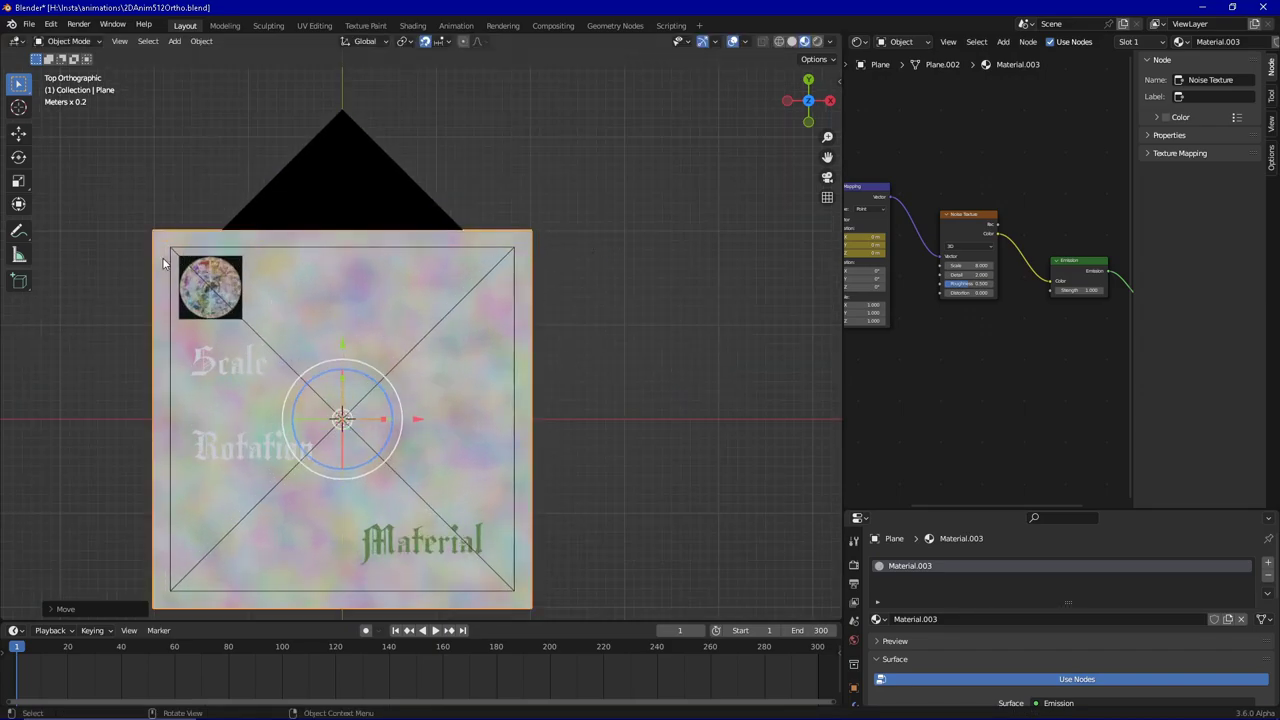
scroll(414, 326, "up", 3)
scroll(420, 310, "down", 3)
Step: Switch to camera view and play the fog animation behind the labels
key("KP_0")
scroll(470, 362, "up", 2)
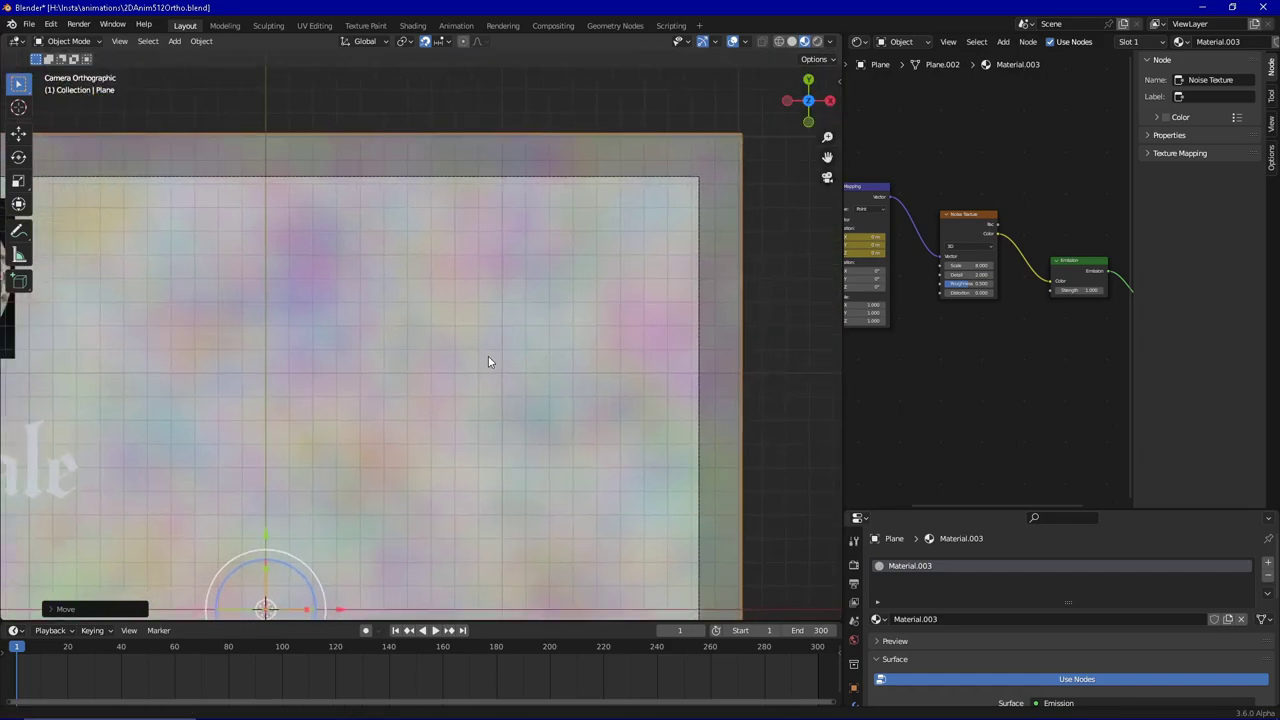
scroll(420, 349, "down", 5)
scroll(490, 319, "up", 3)
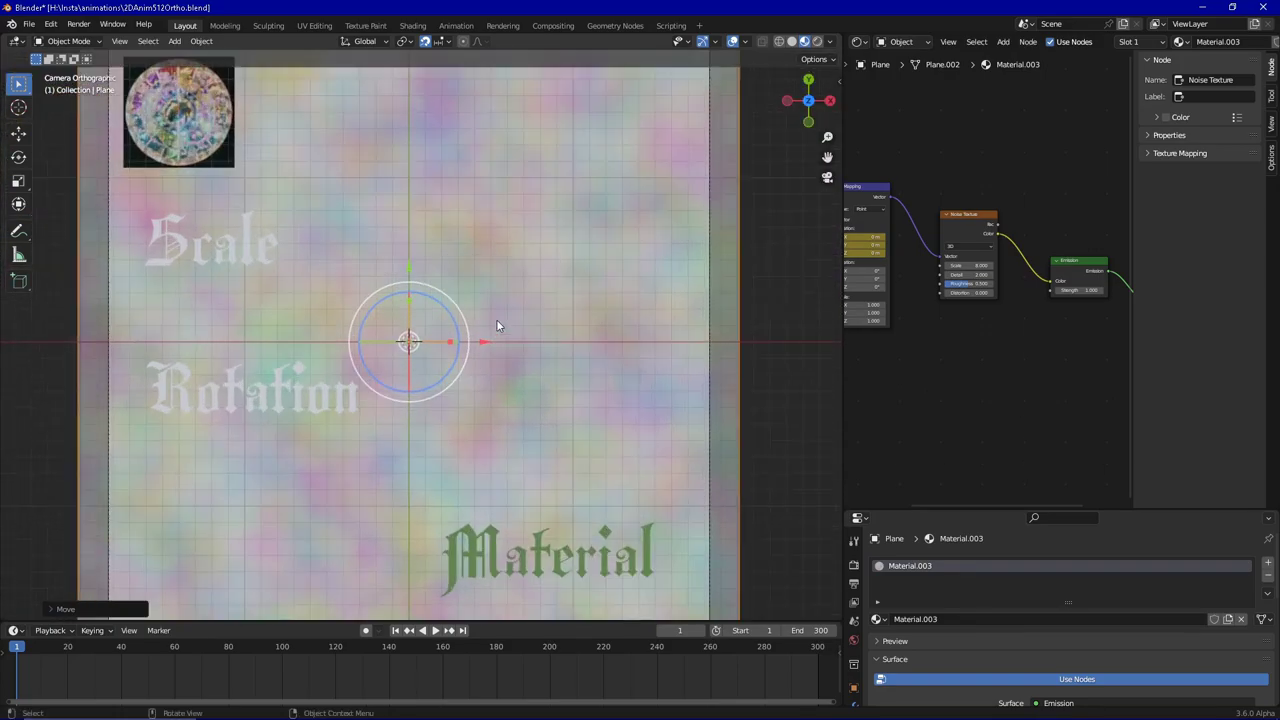
scroll(497, 320, "down", 1)
left_click(435, 630)
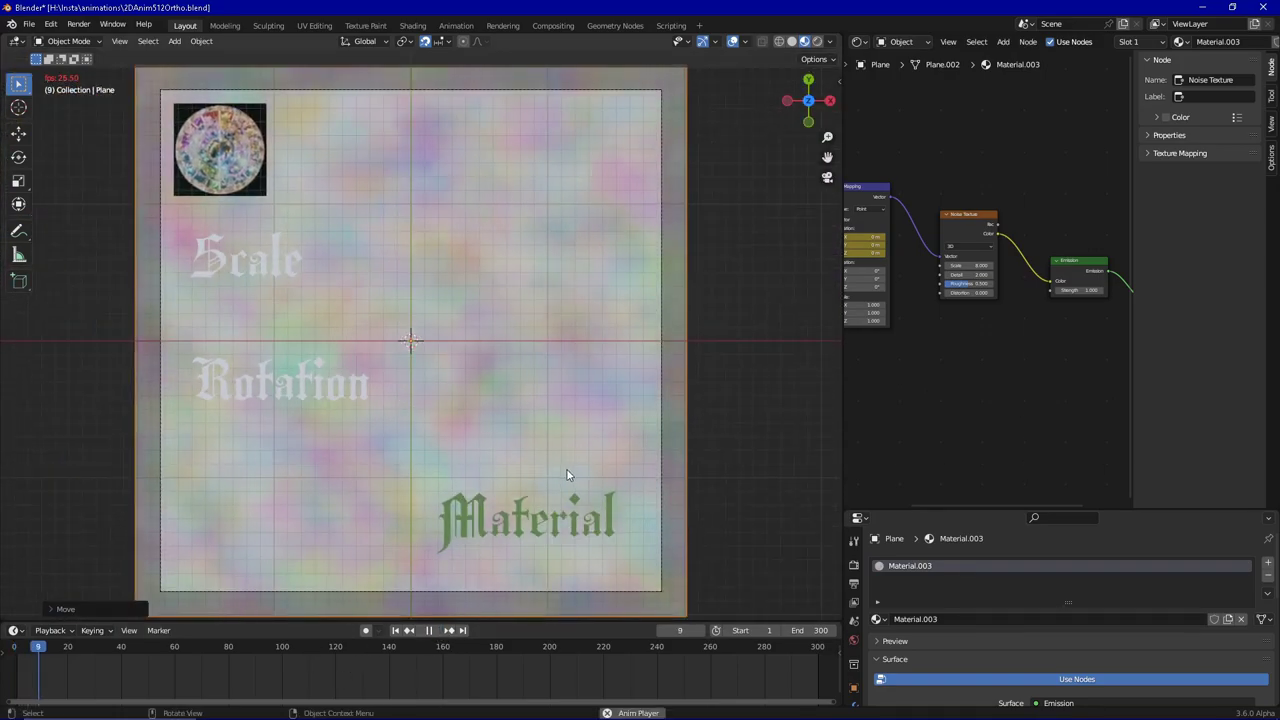